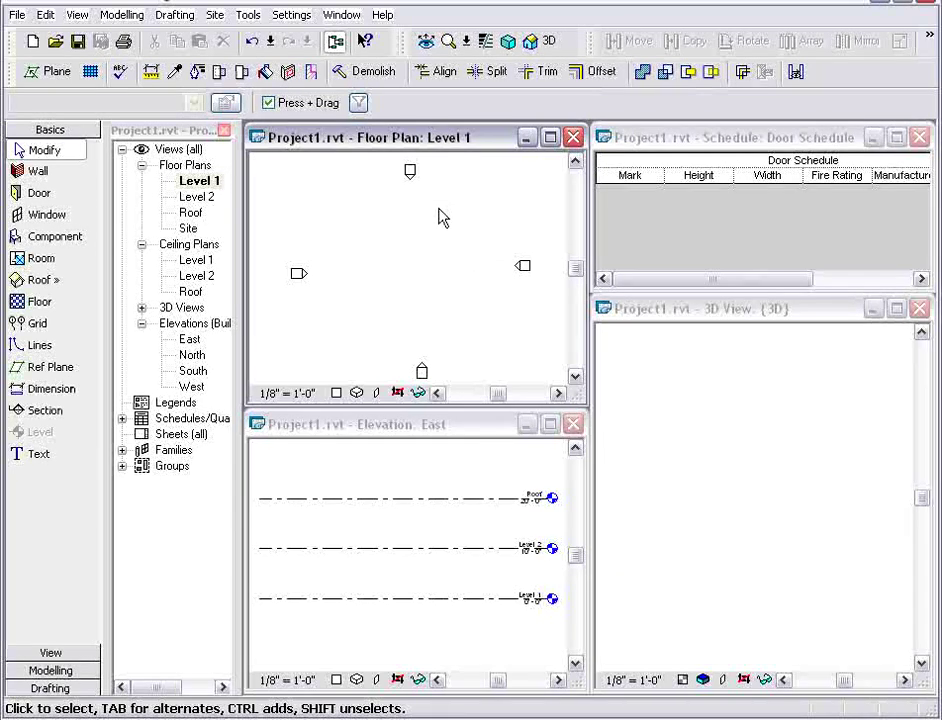
# Step: Look through the east elevation, 3D view and door schedule, then return to the Level 1 plan
pyautogui.click(458, 424)
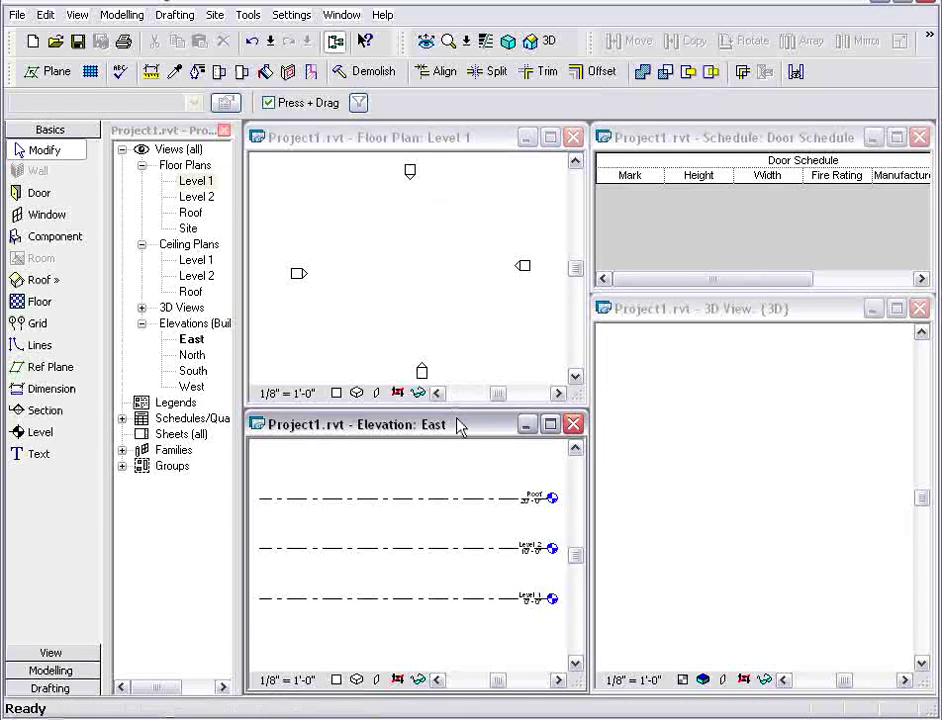
pyautogui.click(685, 471)
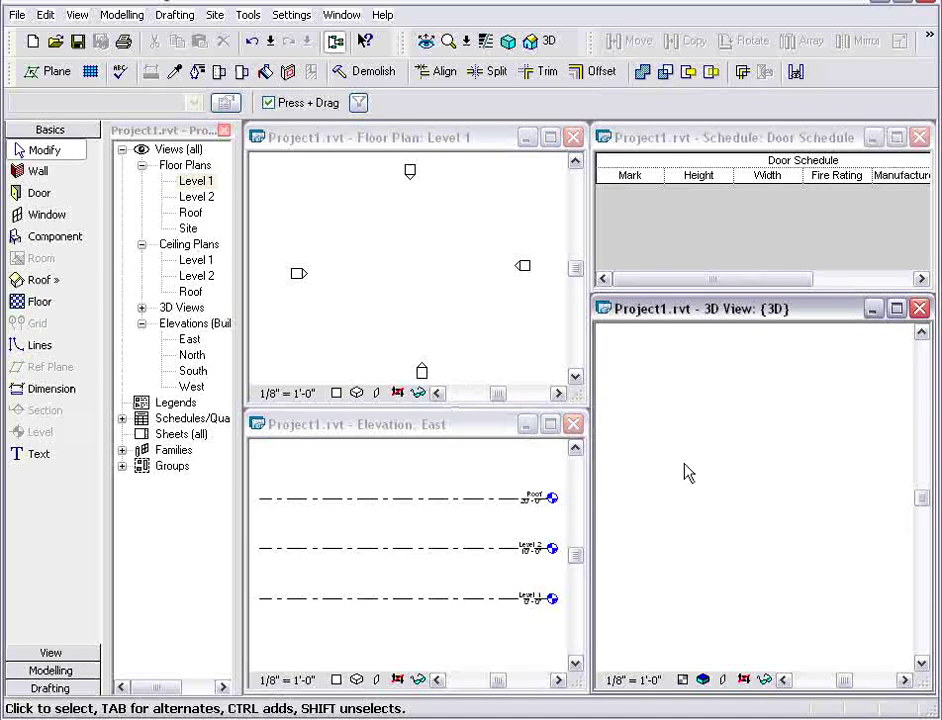
pyautogui.click(738, 150)
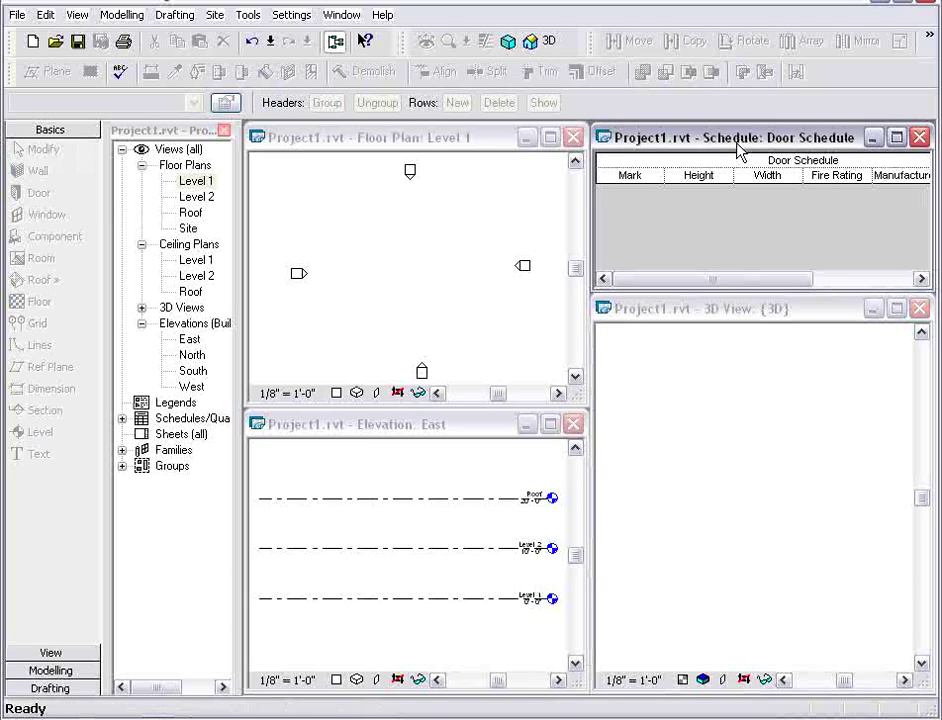
pyautogui.click(433, 265)
# Step: Draw a rectangle of Generic 8" walls, changing the 32' side to 35' for 52' by 35'
pyautogui.click(57, 173)
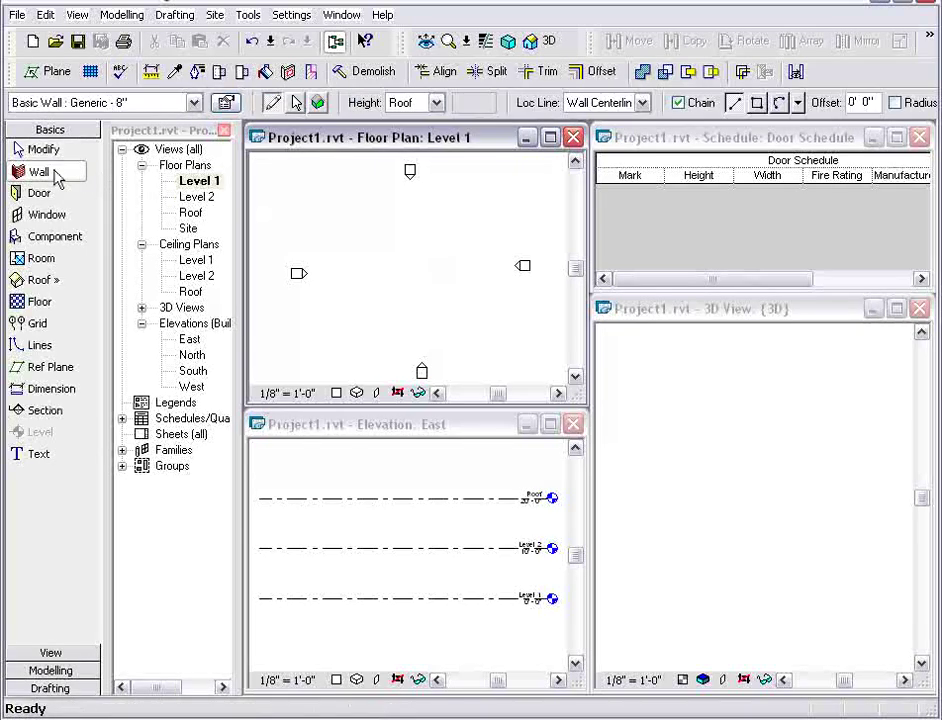
pyautogui.click(73, 104)
pyautogui.click(73, 106)
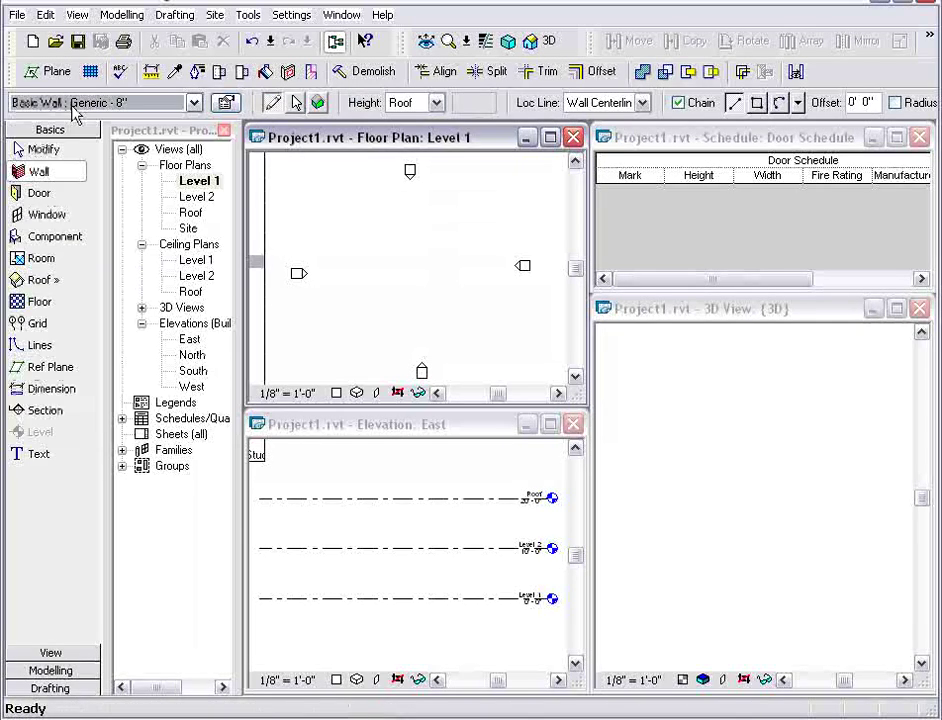
pyautogui.click(758, 104)
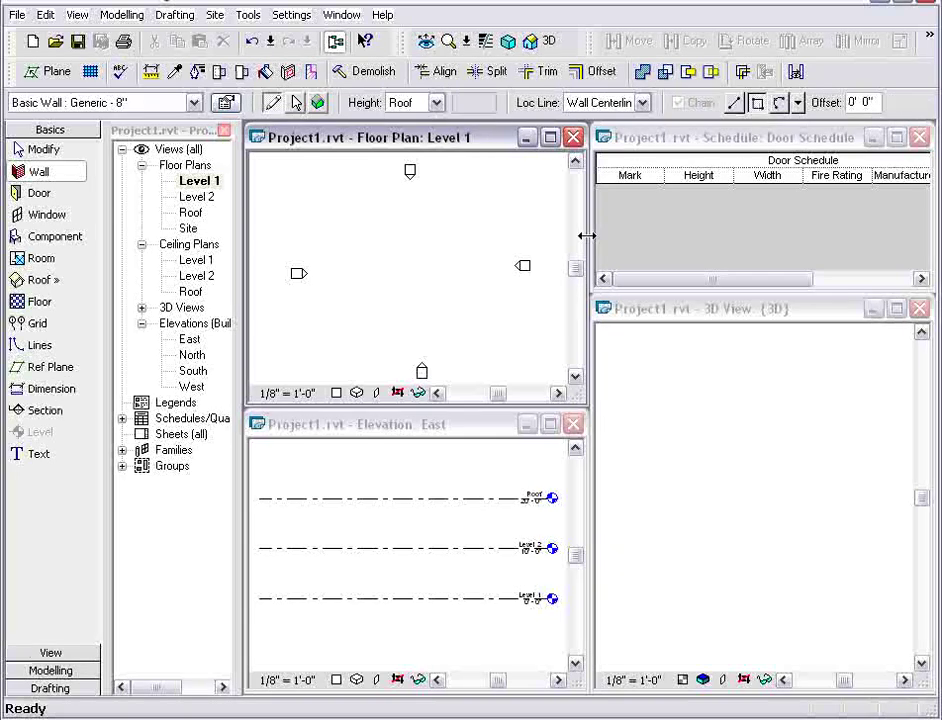
pyautogui.click(348, 227)
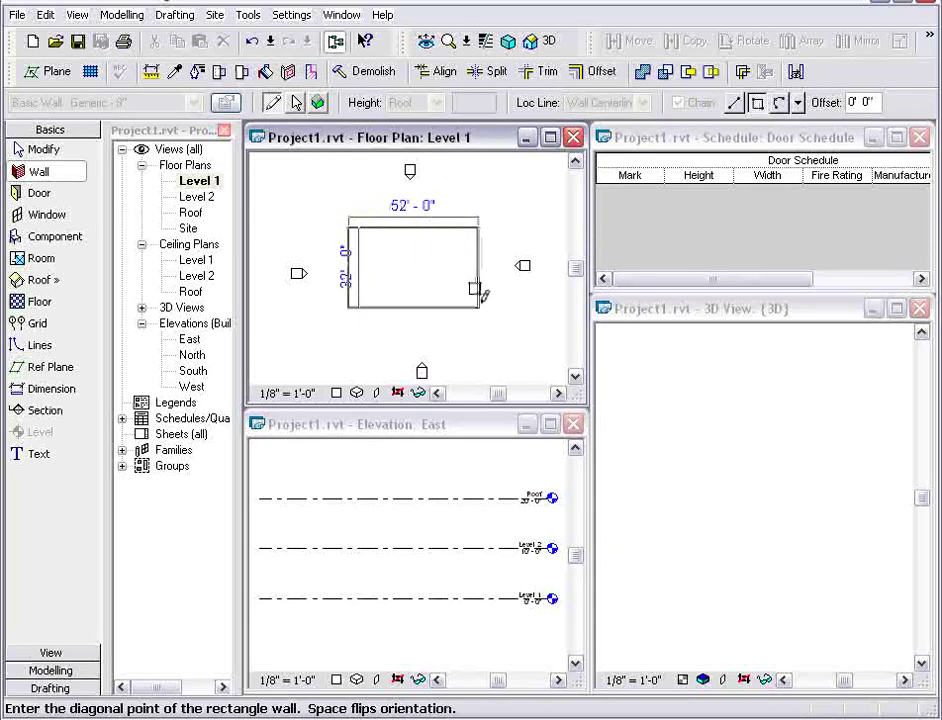
pyautogui.click(478, 306)
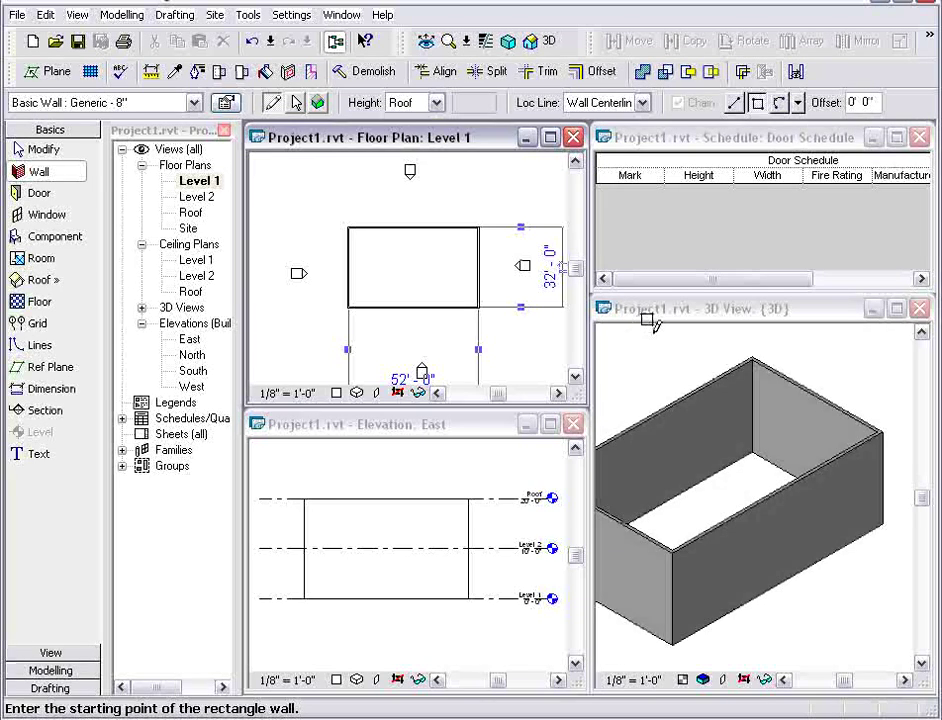
pyautogui.click(548, 264)
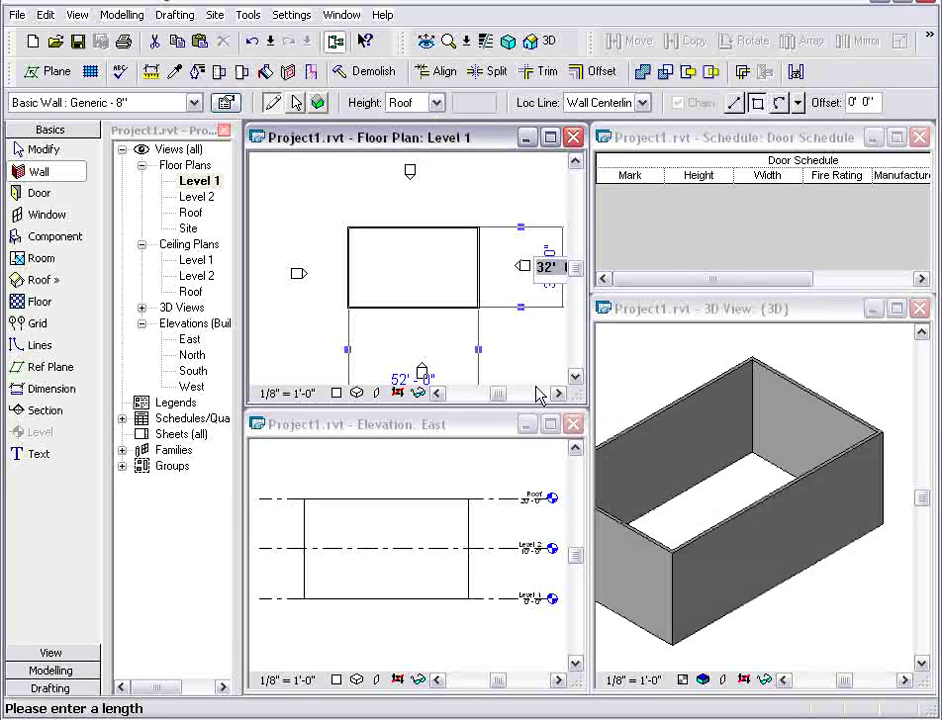
pyautogui.write('3')
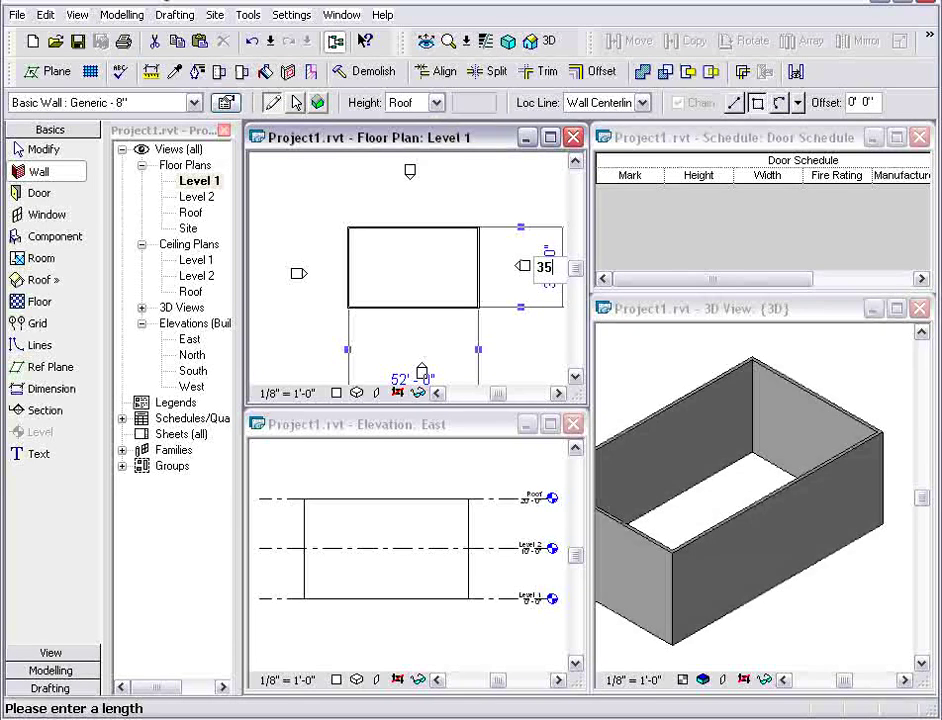
pyautogui.write('5')
pyautogui.press('Return')
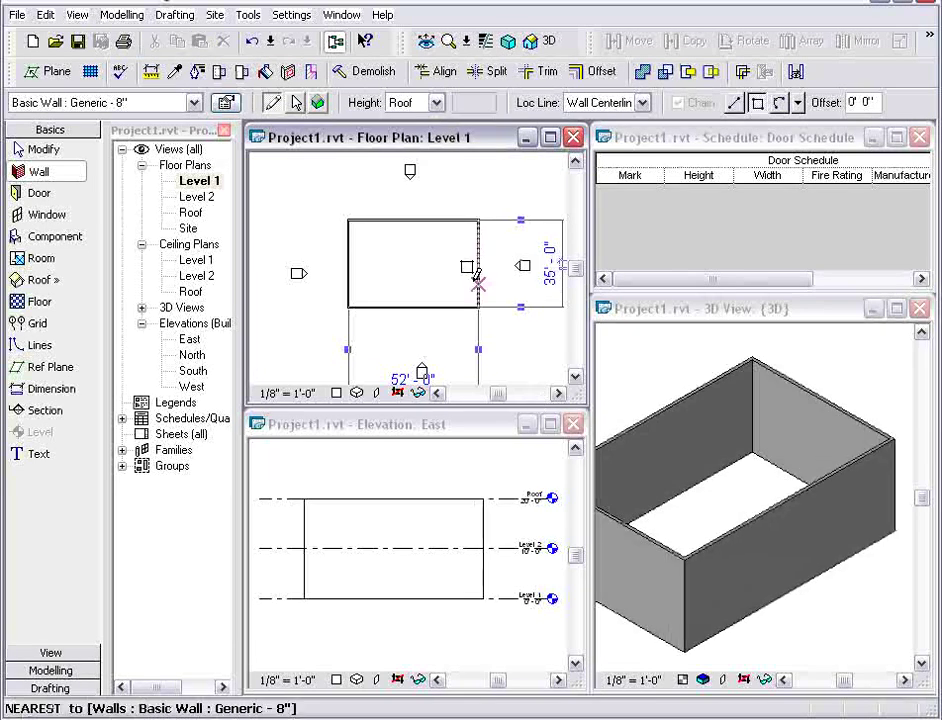
pyautogui.click(32, 150)
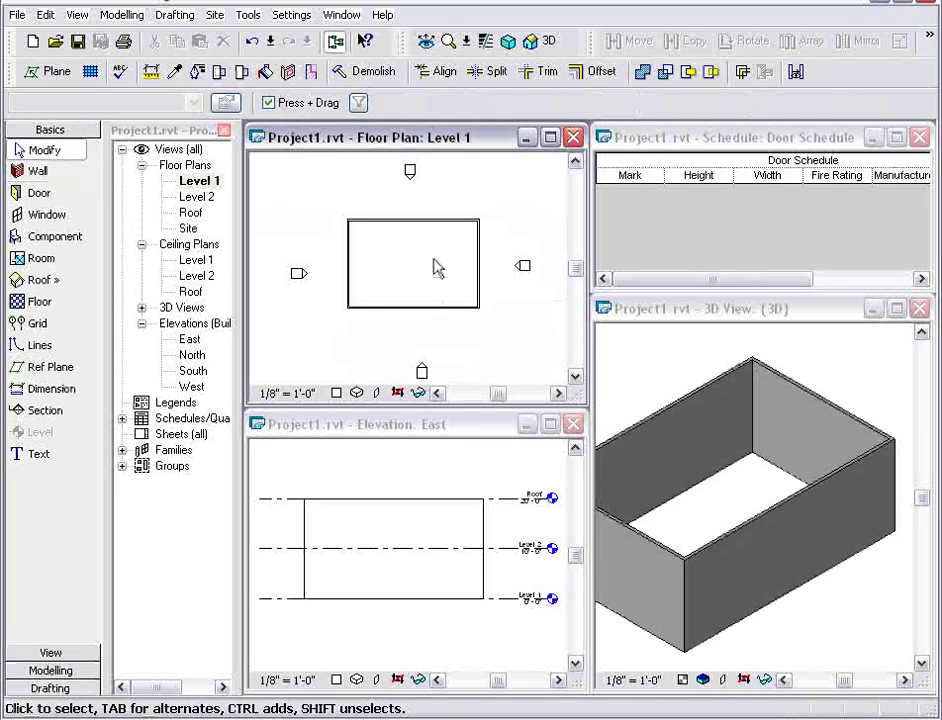
# Step: Place a Double-Flush 72" x 78" door in the top wall
pyautogui.scroll(4, 366, 231)
pyautogui.moveTo(366, 231); pyautogui.dragTo(385, 229, button='middle')
pyautogui.click(55, 196)
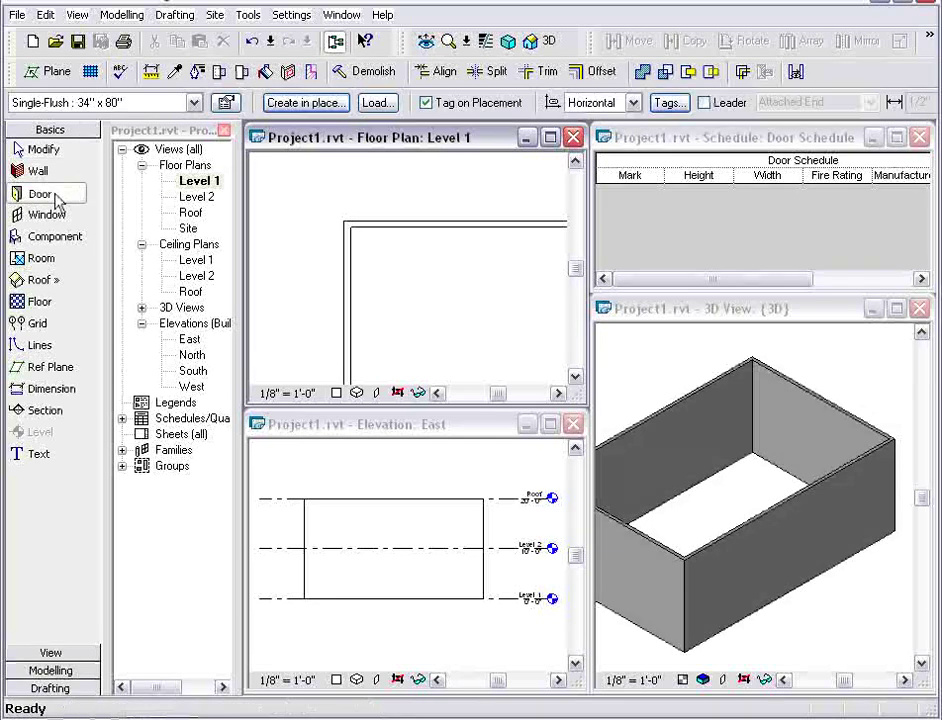
pyautogui.click(150, 103)
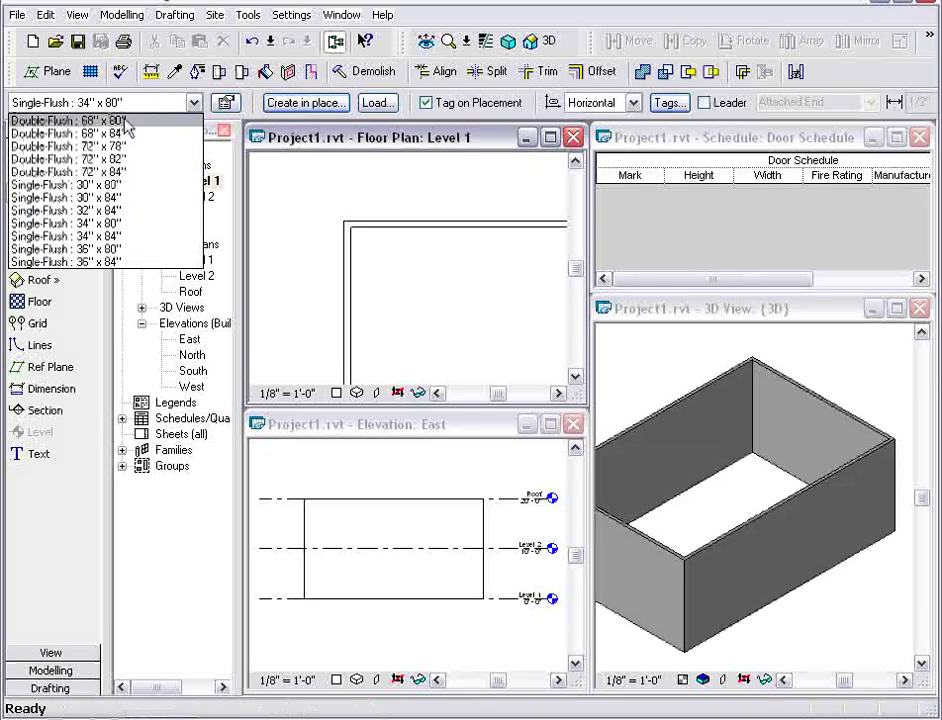
pyautogui.click(127, 147)
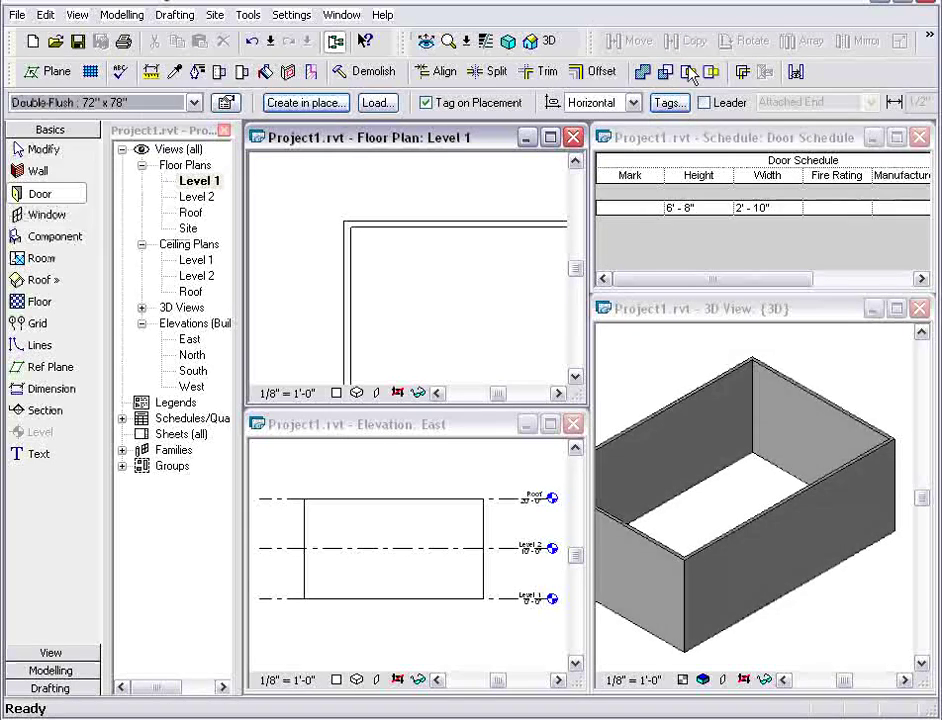
pyautogui.click(420, 236)
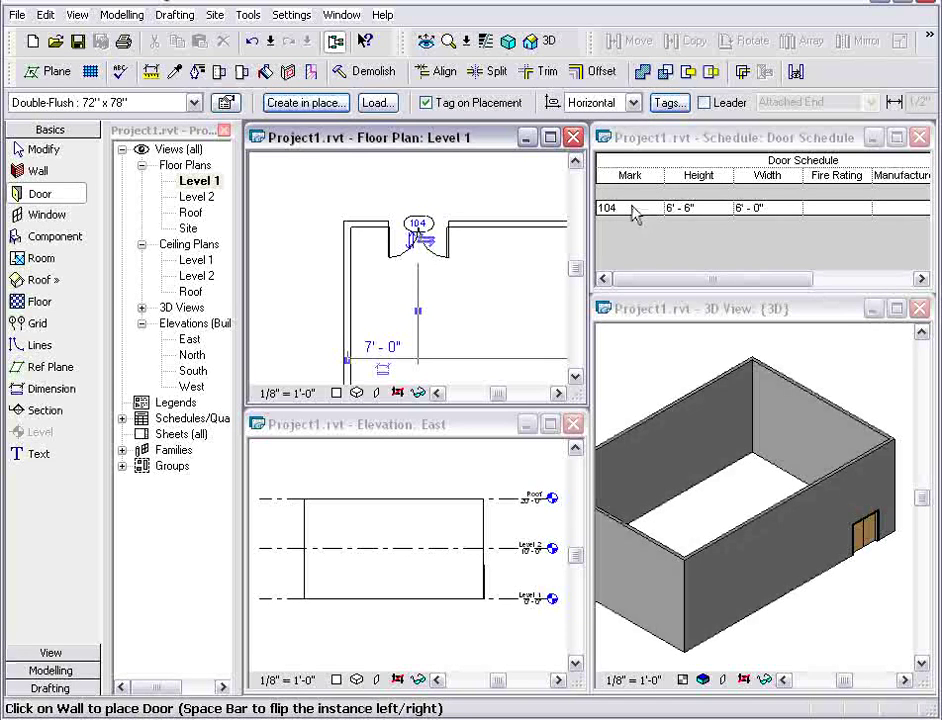
# Step: Change the new door's Mark to 101 in the door schedule
pyautogui.click(632, 212)
pyautogui.click(630, 208)
pyautogui.write('1')
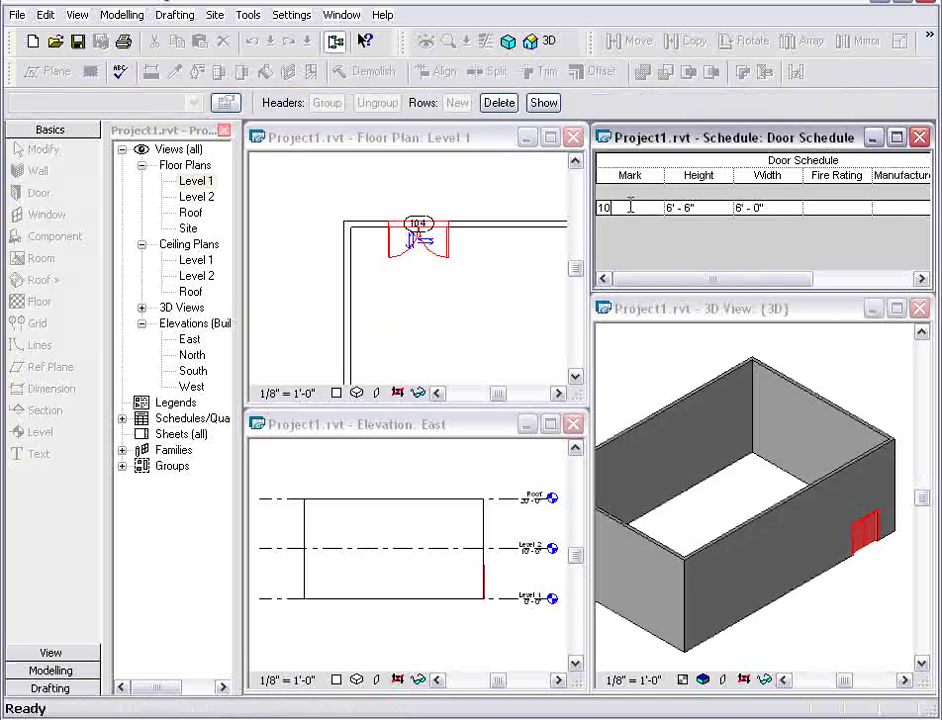
pyautogui.click(502, 320)
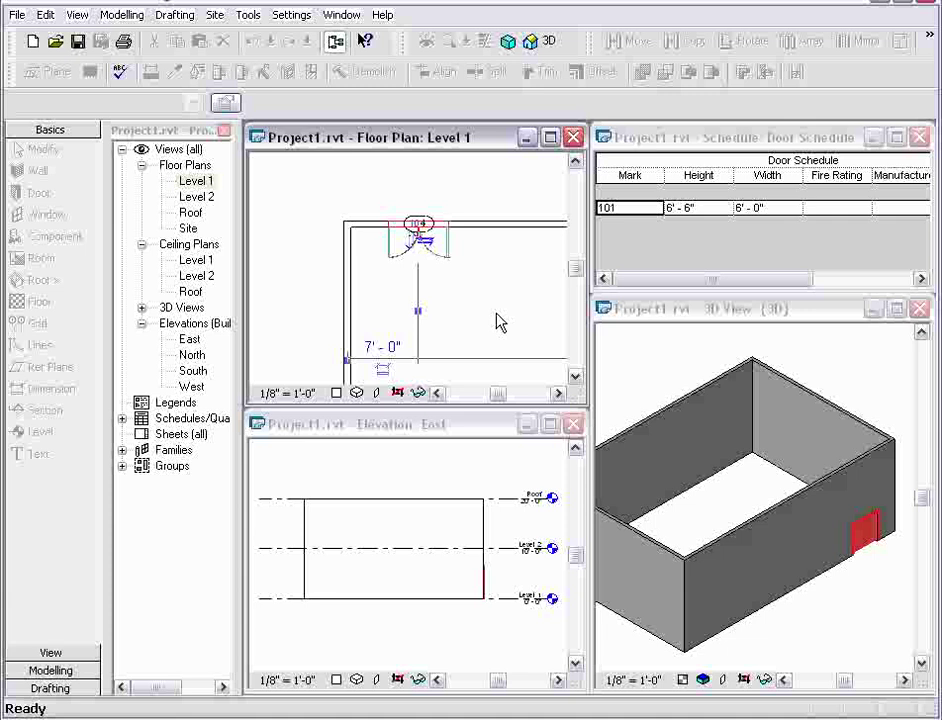
# Step: Place two more Double-Flush doors in the left wall
pyautogui.click(357, 310)
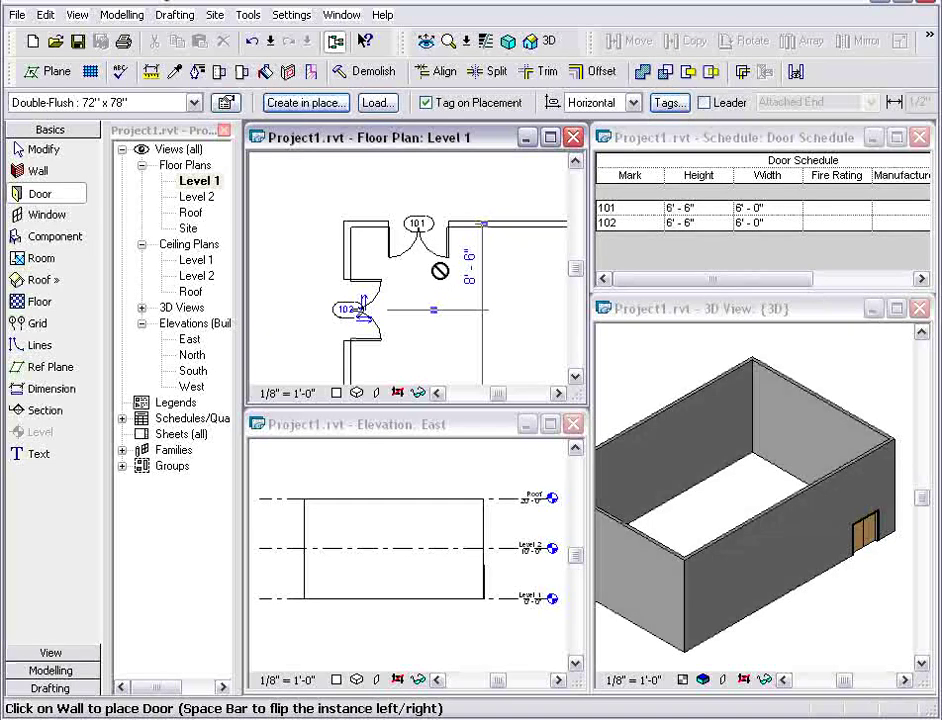
pyautogui.moveTo(462, 312); pyautogui.dragTo(448, 224, button='middle')
pyautogui.click(341, 333)
pyautogui.moveTo(421, 231); pyautogui.dragTo(413, 256, button='middle')
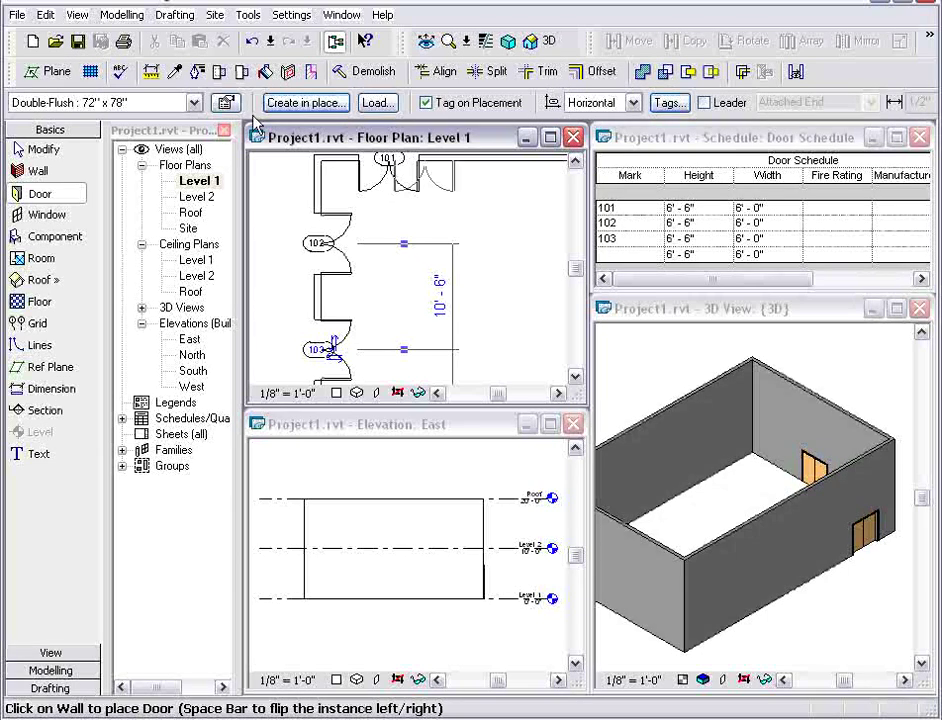
# Step: Maximize the Level 1 plan and draw an interior wall down from the top wall and across to the east wall
pyautogui.click(45, 150)
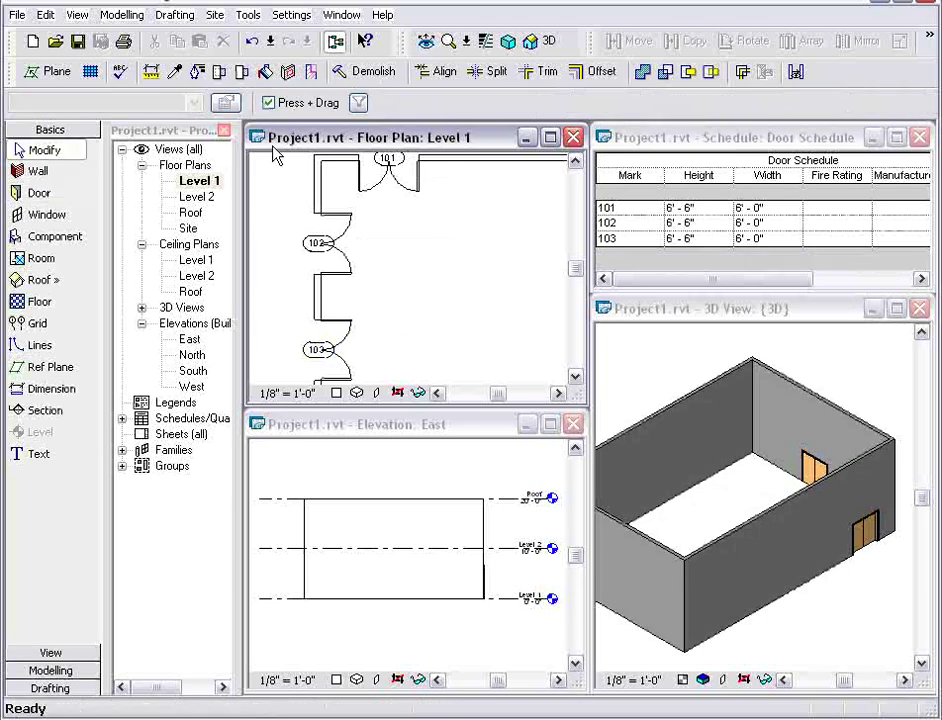
pyautogui.click(550, 138)
pyautogui.moveTo(542, 225); pyautogui.dragTo(539, 288, button='middle')
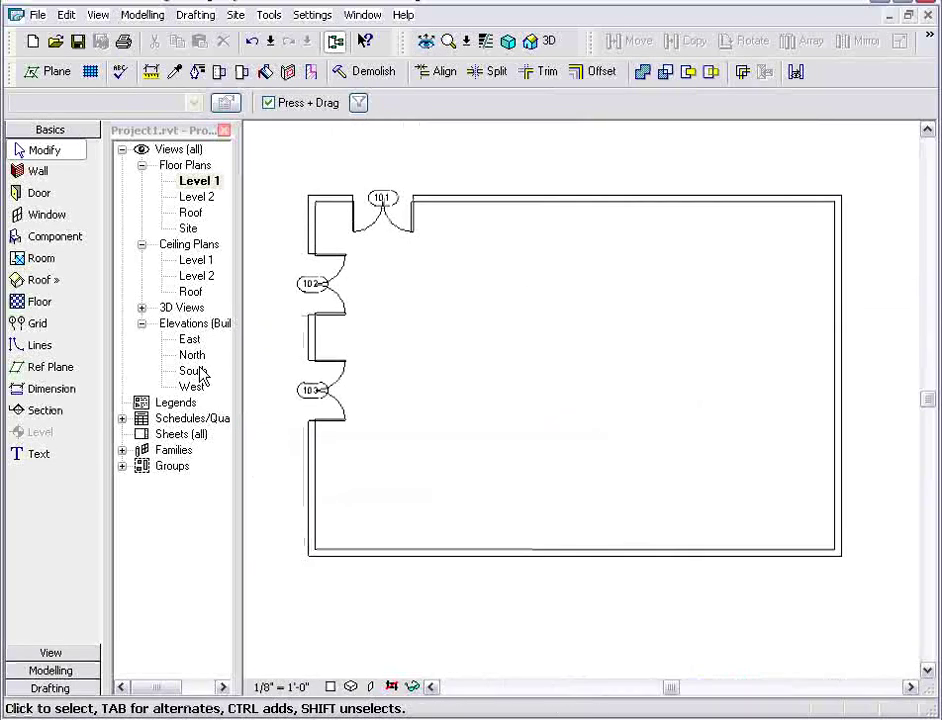
pyautogui.click(50, 175)
pyautogui.click(519, 201)
pyautogui.click(519, 286)
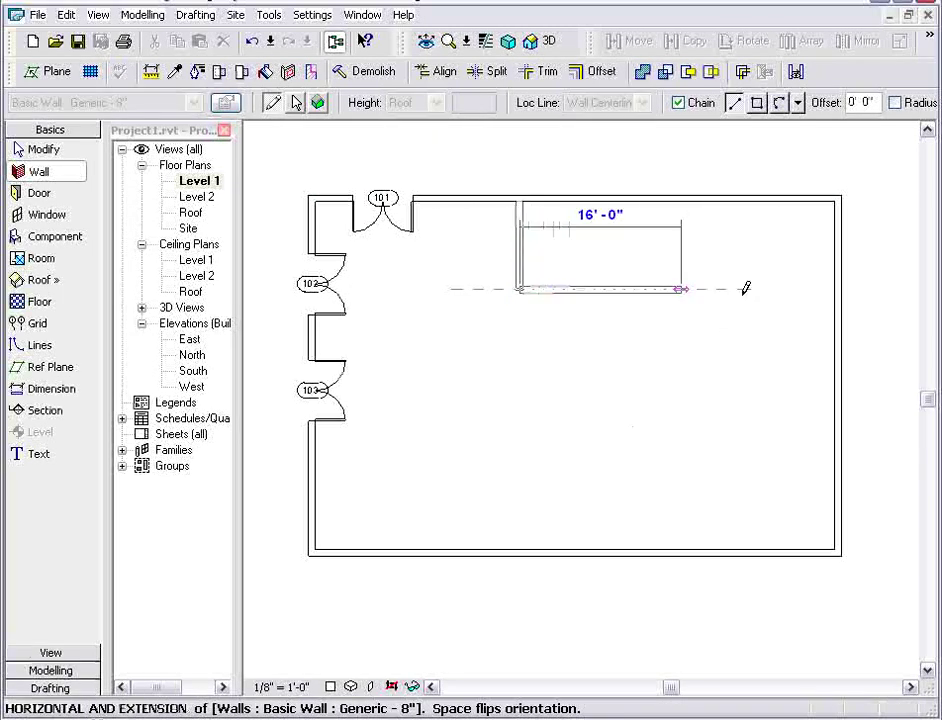
pyautogui.click(838, 289)
# Step: Draw a curved wall spanning the east wall's ends, bulging outward
pyautogui.click(779, 102)
pyautogui.moveTo(814, 265); pyautogui.dragTo(787, 261, button='middle')
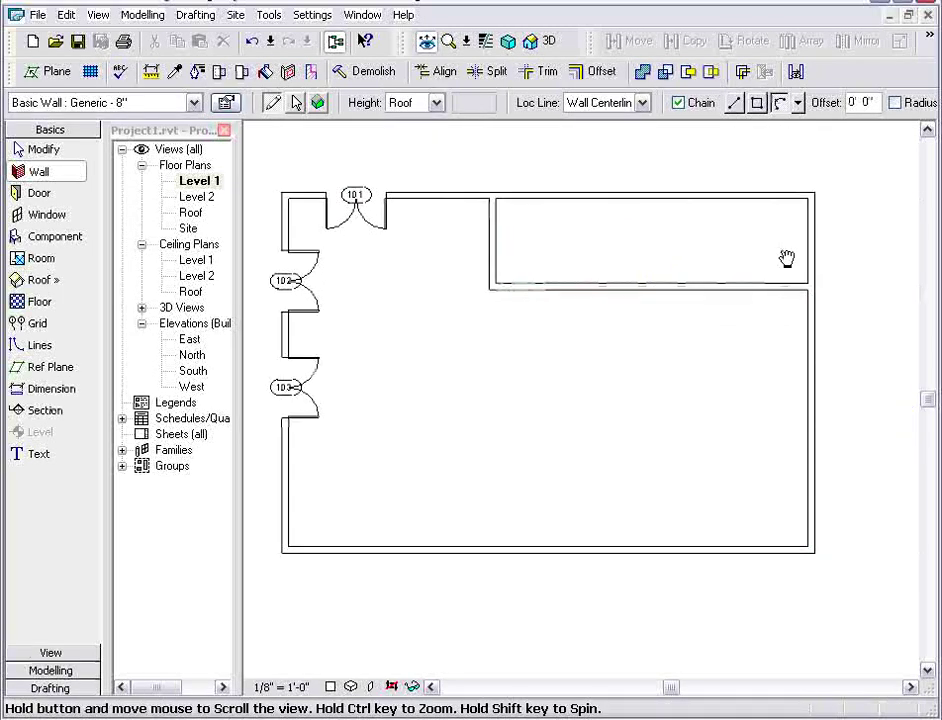
pyautogui.click(810, 285)
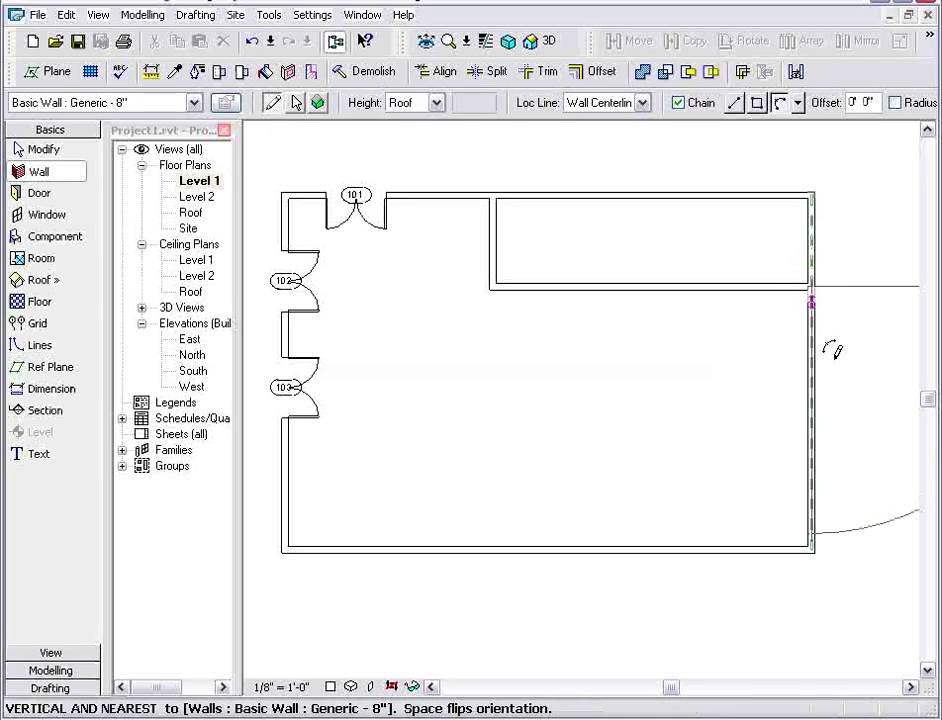
pyautogui.click(813, 546)
pyautogui.click(864, 360)
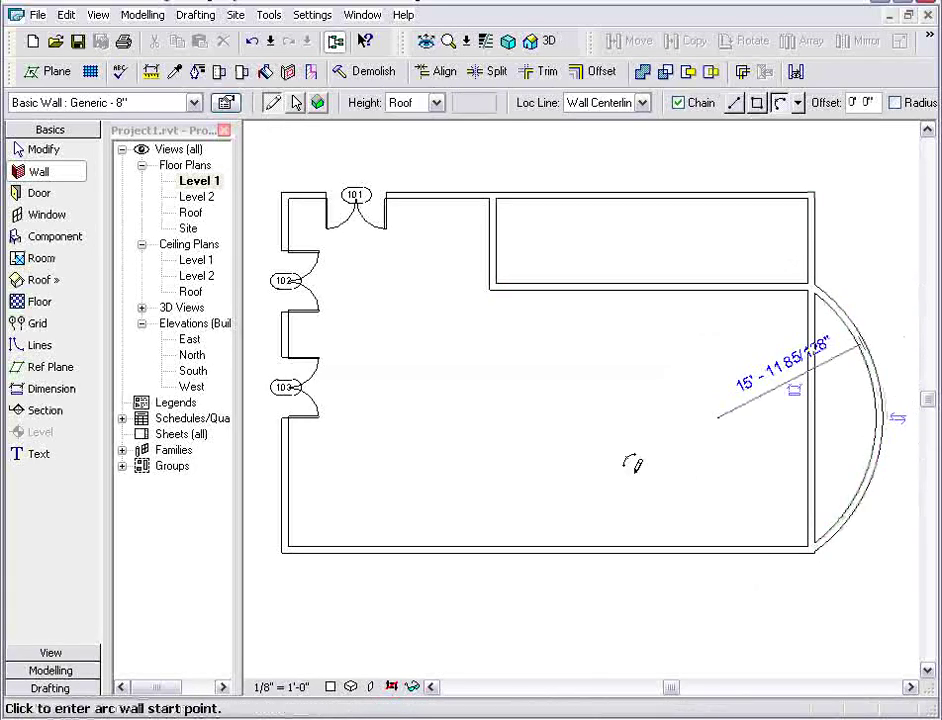
# Step: Delete the straight east wall
pyautogui.click(60, 152)
pyautogui.click(810, 252)
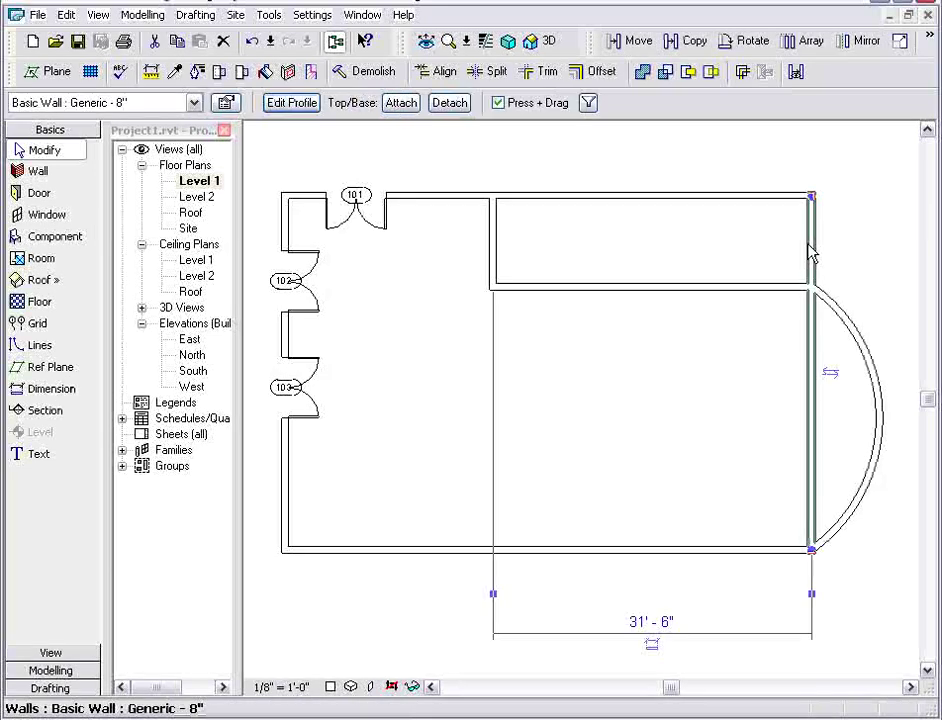
pyautogui.press('Delete')
# Step: Trim the top wall back to meet the short vertical wall
pyautogui.click(547, 71)
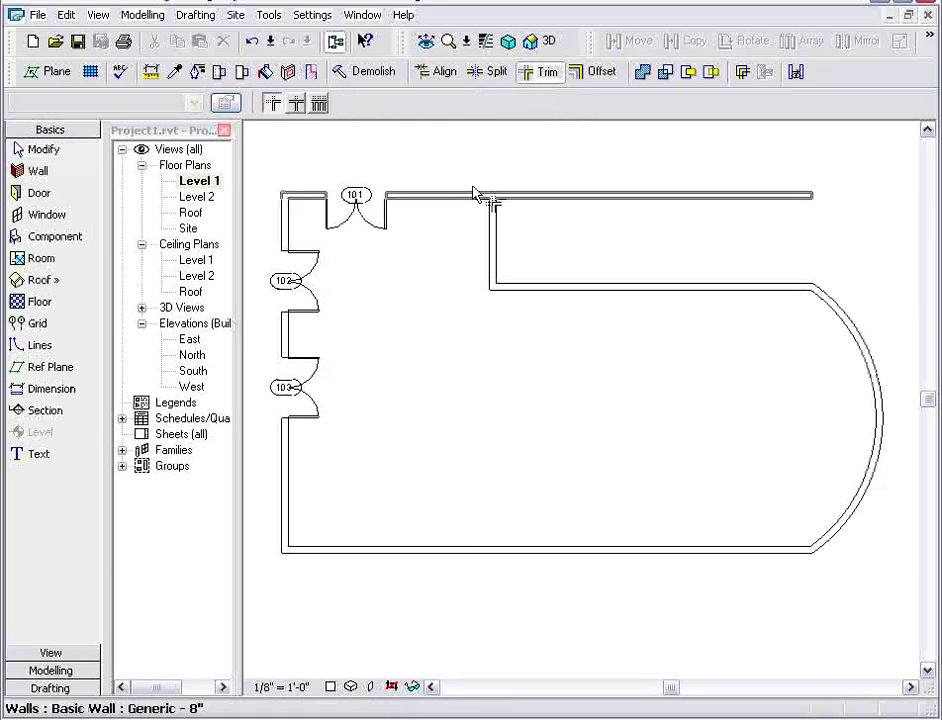
pyautogui.click(470, 196)
pyautogui.click(492, 236)
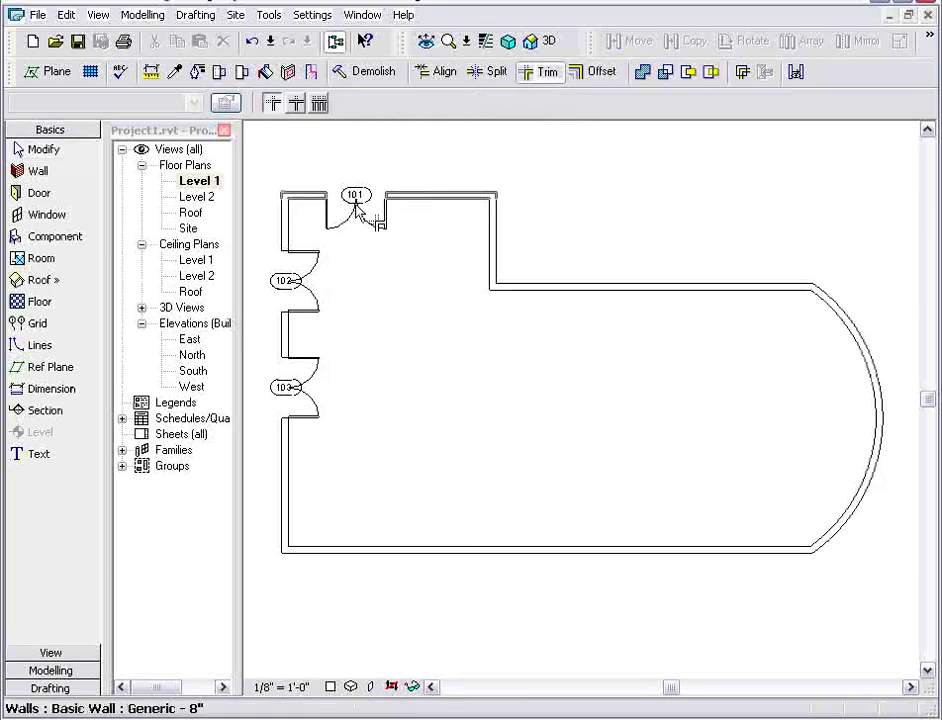
pyautogui.press('Escape')
# Step: Change the curved east wall to the Curtain Wall: Storefront type
pyautogui.click(873, 367)
pyautogui.click(193, 102)
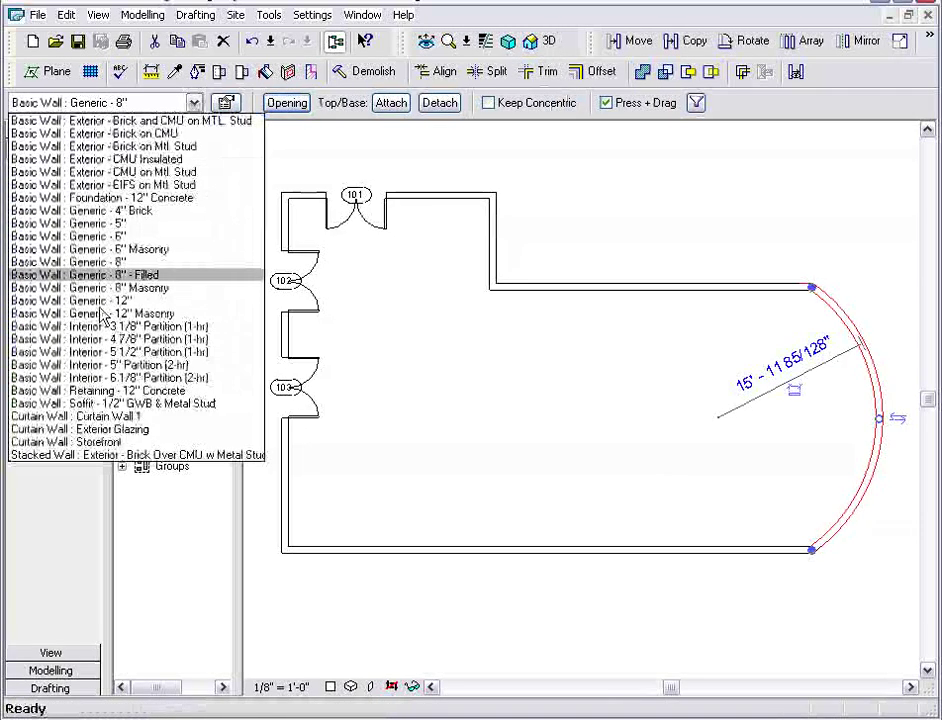
pyautogui.click(108, 443)
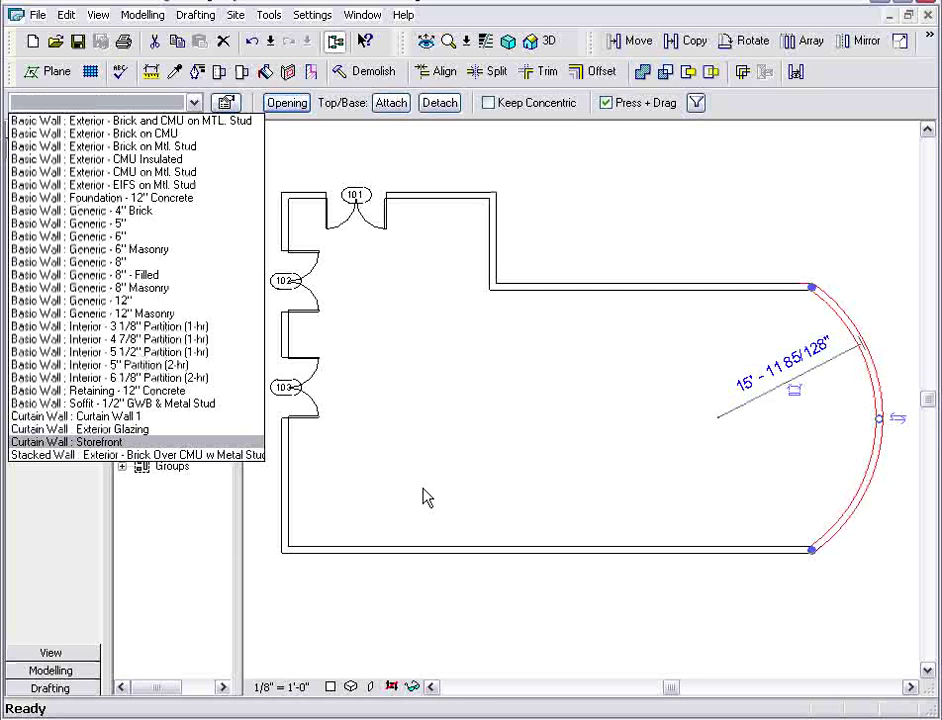
pyautogui.click(498, 448)
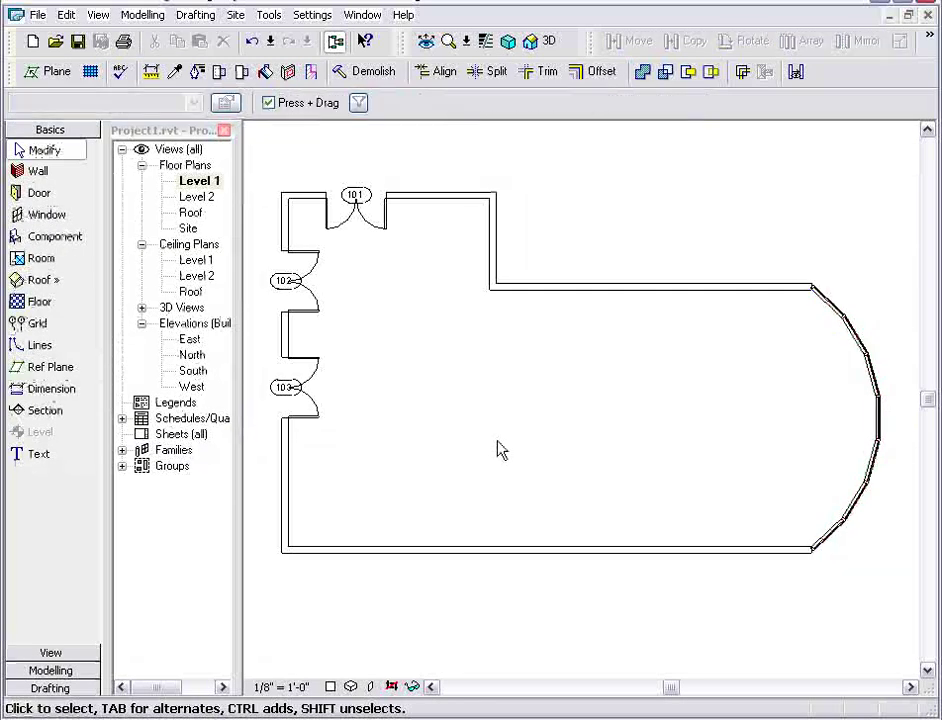
# Step: Place two Fixed 36" x 48" windows in the short vertical wall
pyautogui.click(60, 214)
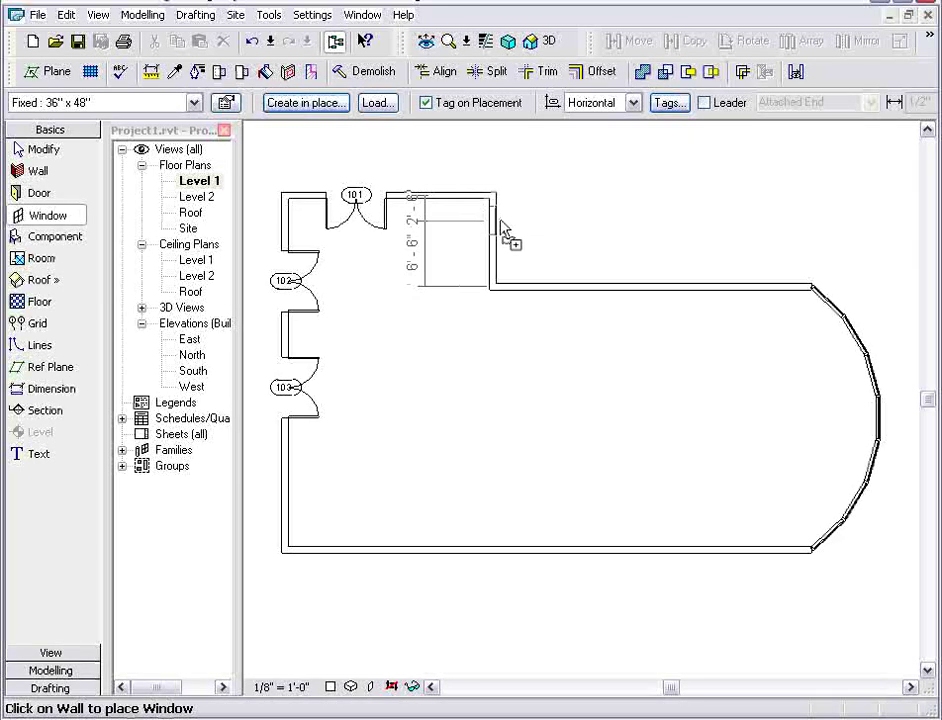
pyautogui.click(503, 245)
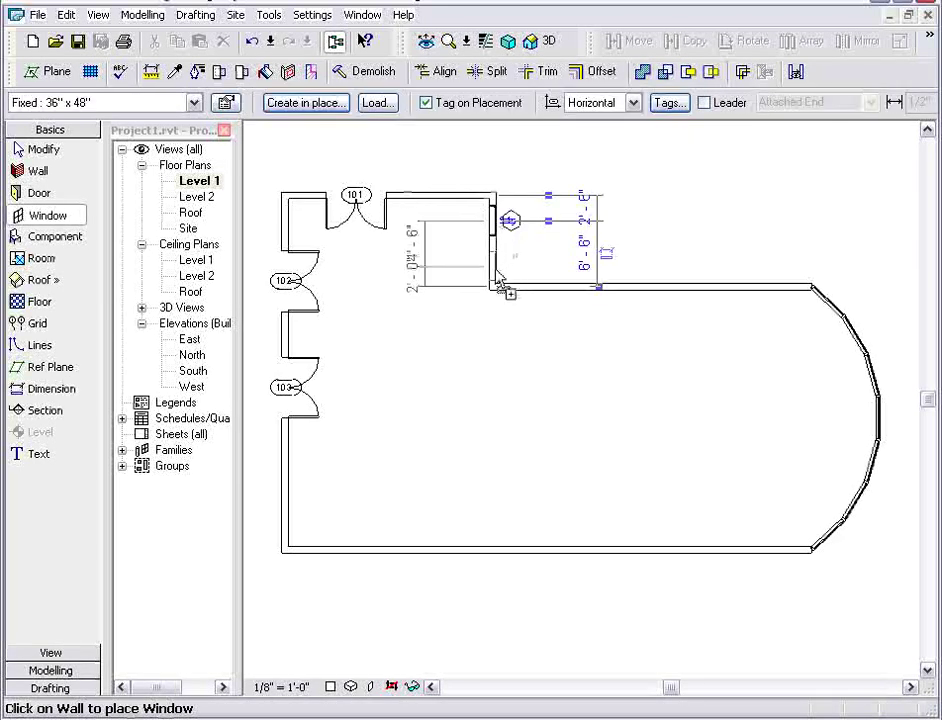
pyautogui.click(503, 268)
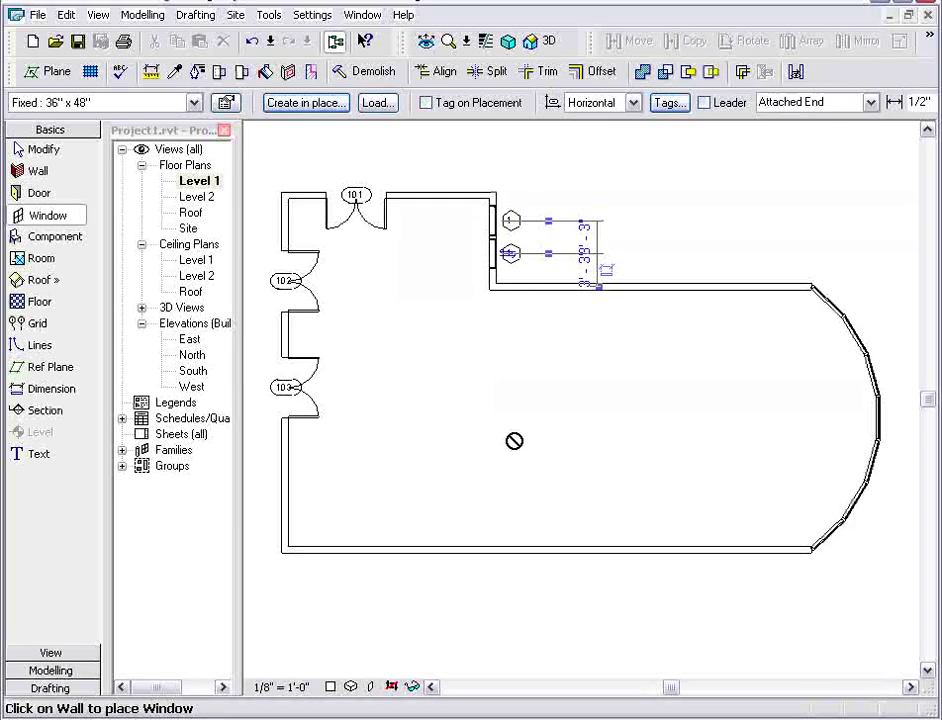
# Step: Add seven more 36" x 48" windows along the bottom wall and in the left wall
pyautogui.click(475, 562)
pyautogui.click(580, 572)
pyautogui.click(598, 565)
pyautogui.click(669, 565)
pyautogui.click(740, 565)
pyautogui.click(283, 515)
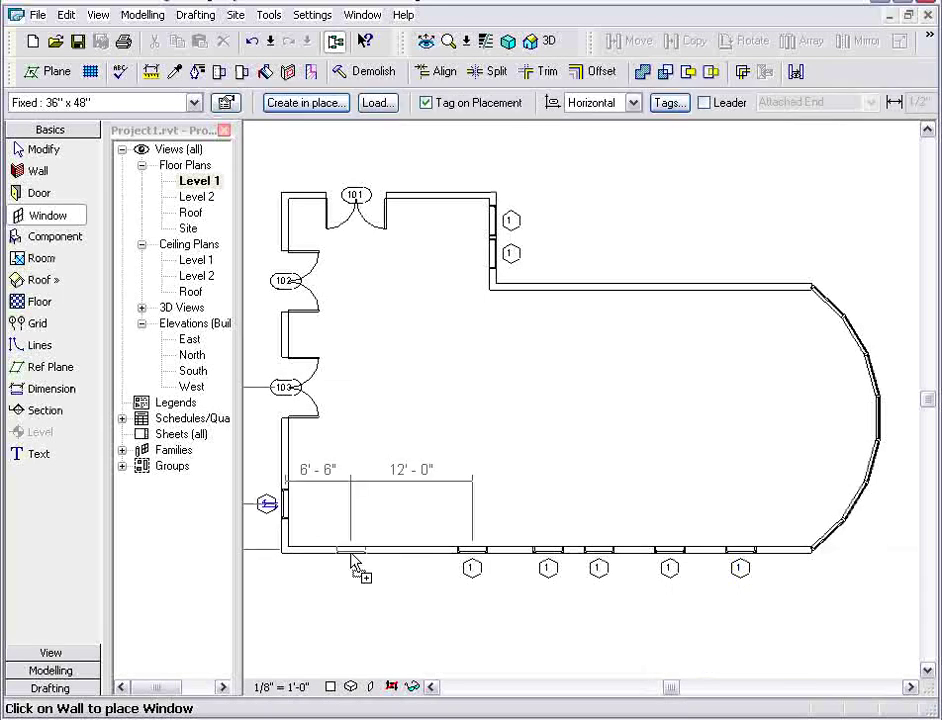
pyautogui.click(352, 562)
pyautogui.click(40, 193)
# Step: Place Single-Flush 36" x 84" door 104 in the north wall above the large room
pyautogui.click(193, 102)
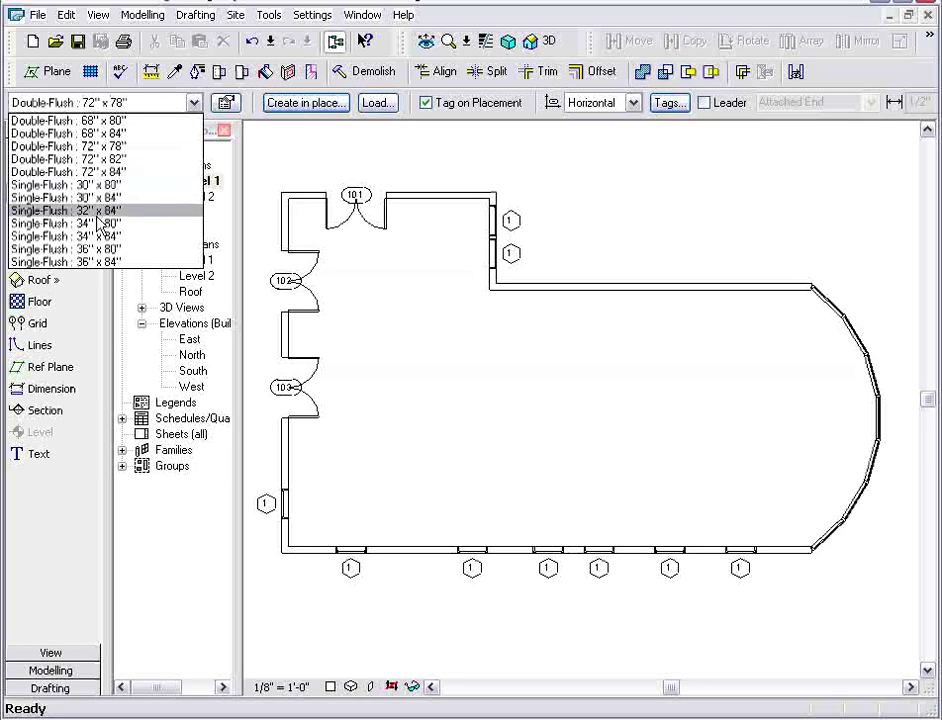
pyautogui.click(106, 261)
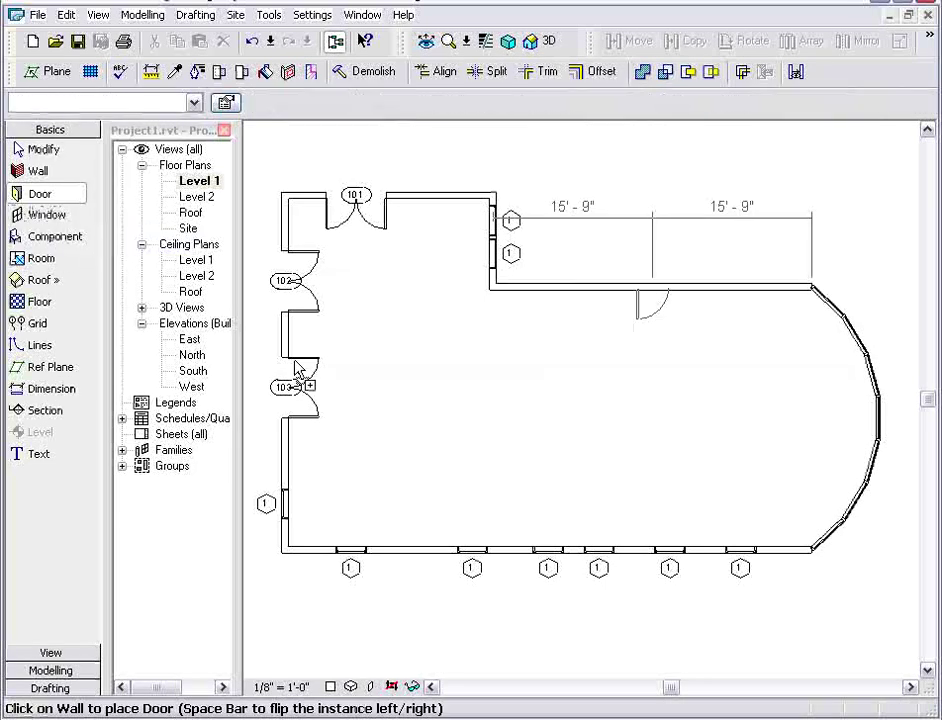
pyautogui.click(655, 298)
pyautogui.click(45, 150)
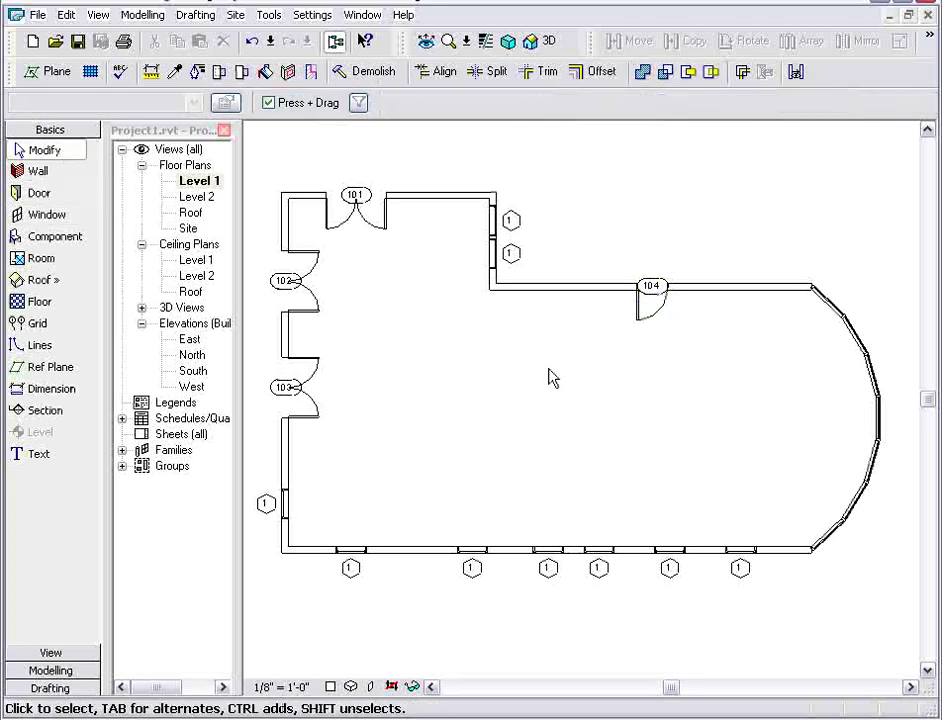
# Step: Tile all open views and zoom into the east elevation and 3D view
pyautogui.click(908, 15)
pyautogui.click(471, 465)
pyautogui.scroll(3, 437, 603)
pyautogui.click(838, 542)
pyautogui.scroll(3, 838, 542)
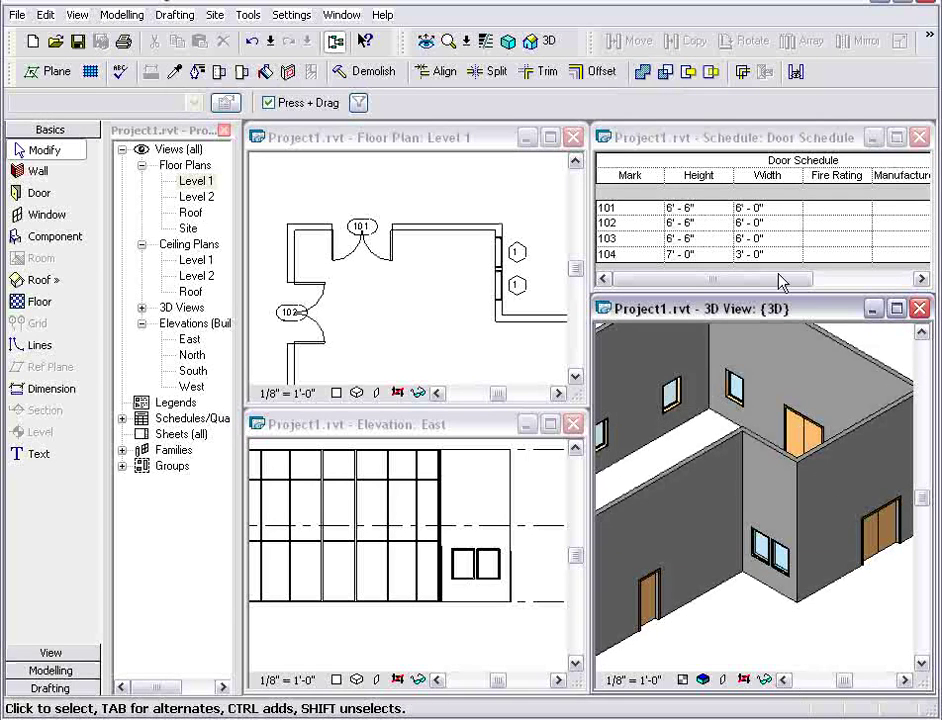
# Step: Drag the top wall beside door 101 outward, deepening the notch to 12'-0"
pyautogui.click(511, 343)
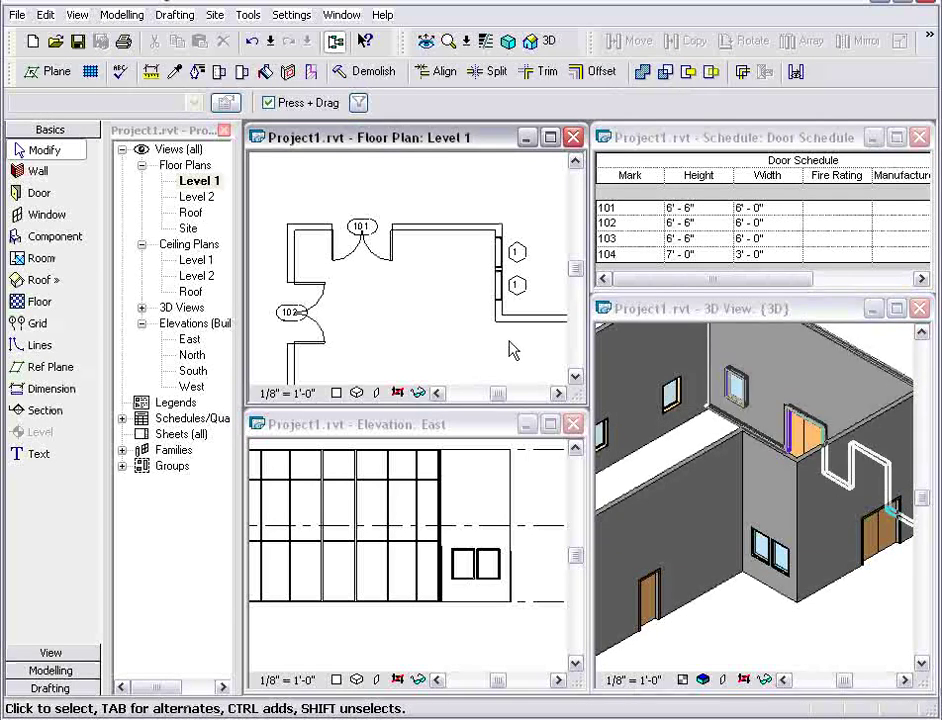
pyautogui.moveTo(511, 343); pyautogui.dragTo(419, 298, button='middle')
pyautogui.click(344, 215)
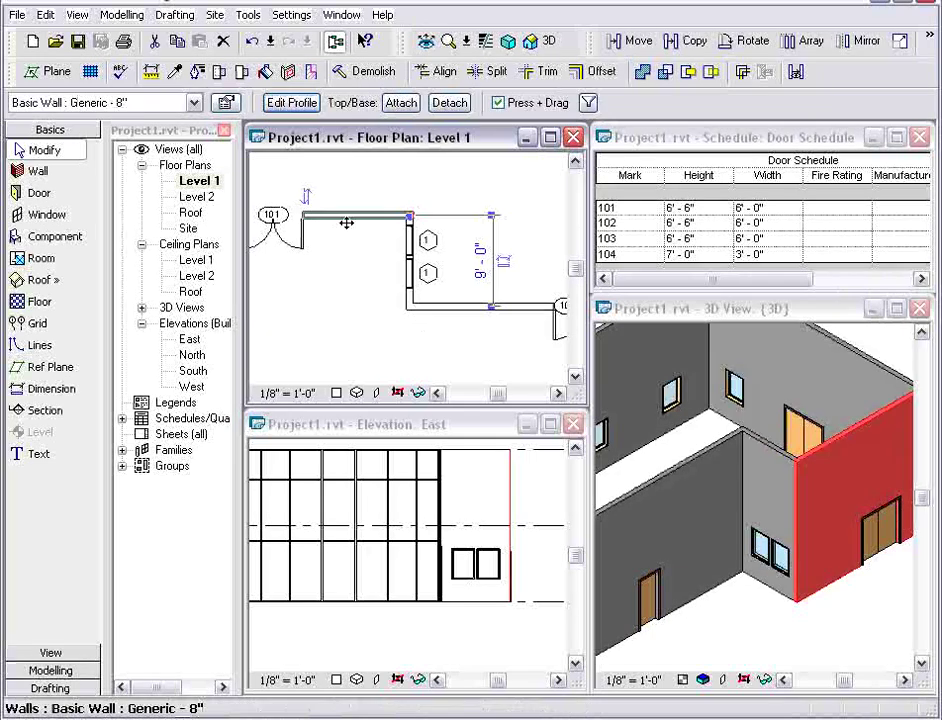
pyautogui.moveTo(349, 199); pyautogui.dragTo(350, 197)
pyautogui.click(490, 513)
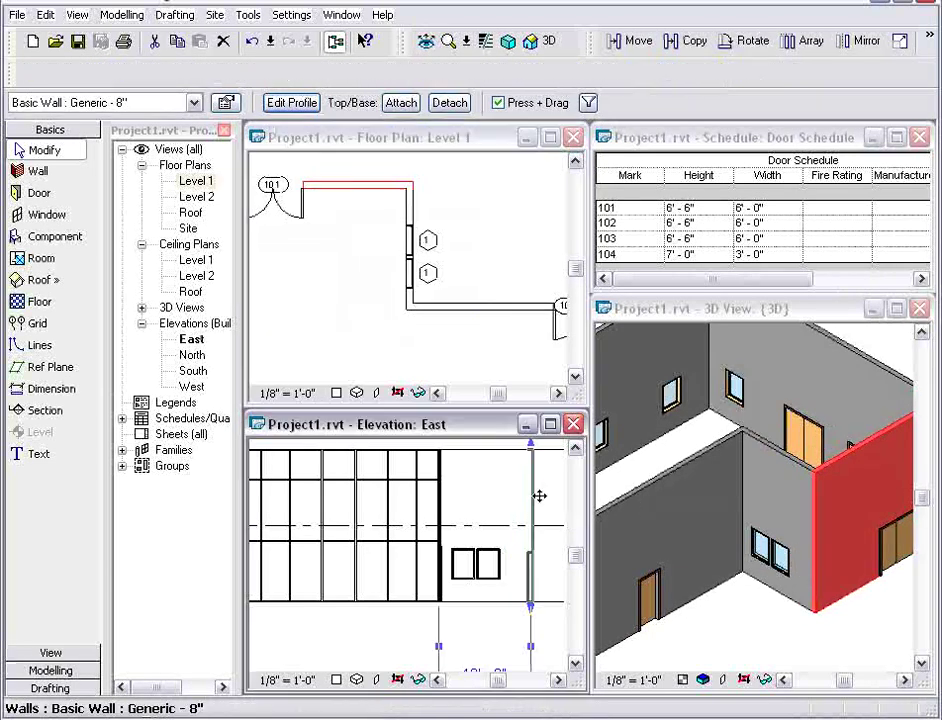
pyautogui.moveTo(542, 482); pyautogui.dragTo(487, 540, button='middle')
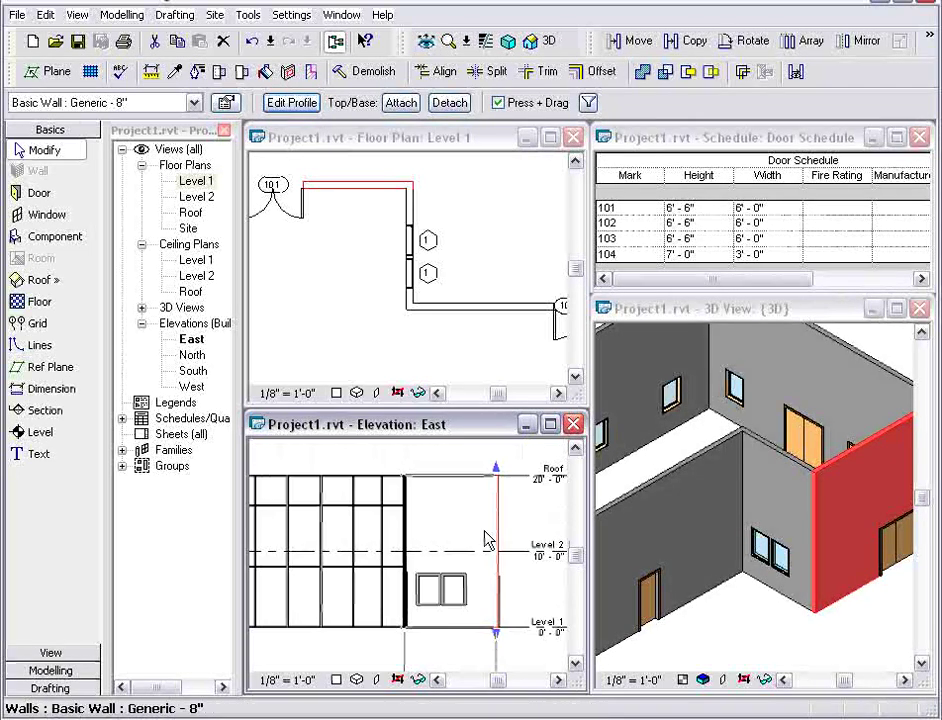
# Step: Maximize the east elevation and shift the right notch window farther right
pyautogui.click(550, 425)
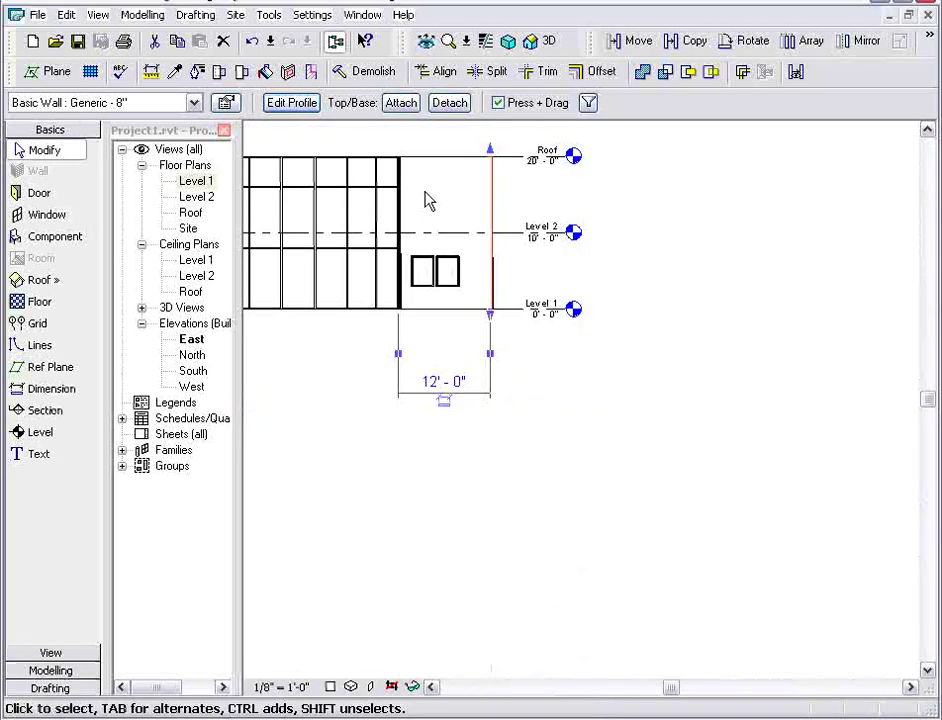
pyautogui.moveTo(462, 294); pyautogui.dragTo(470, 312, button='middle')
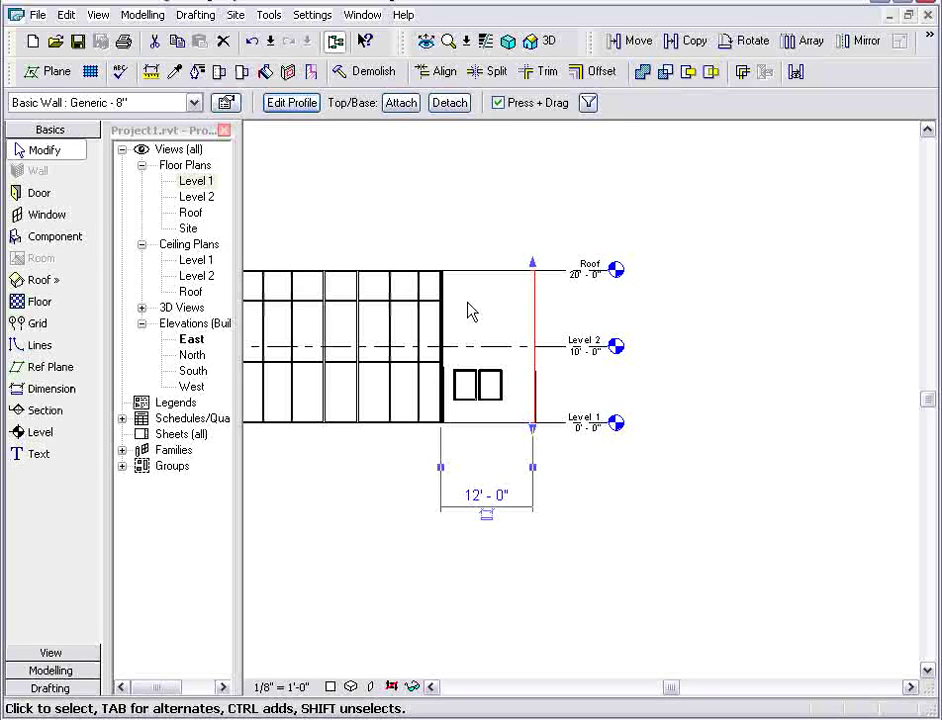
pyautogui.scroll(3, 510, 355)
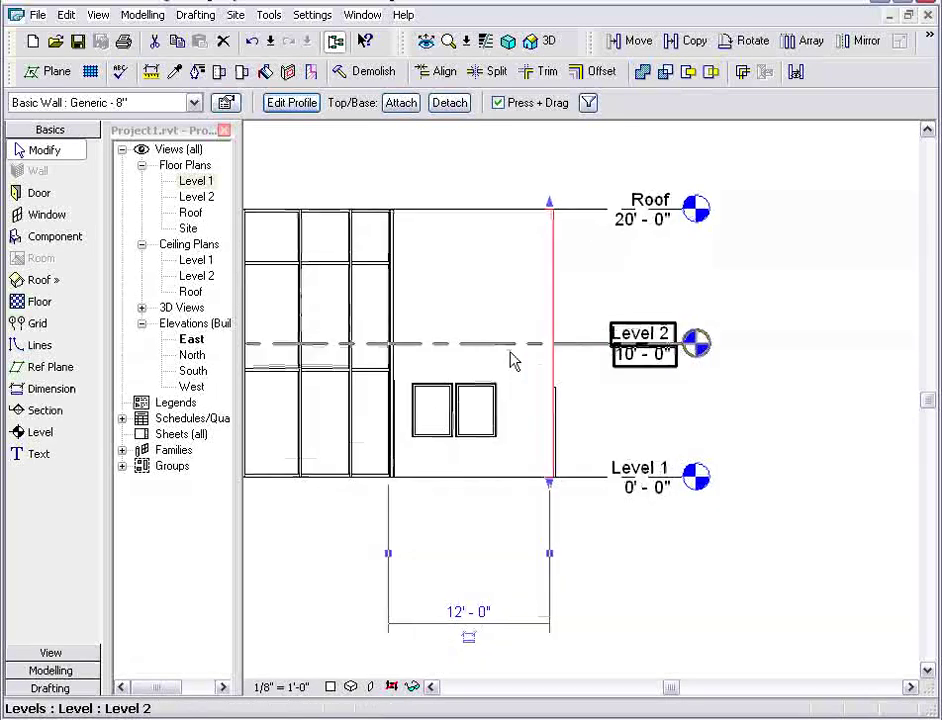
pyautogui.moveTo(461, 320); pyautogui.dragTo(524, 353, button='middle')
pyautogui.press('Escape')
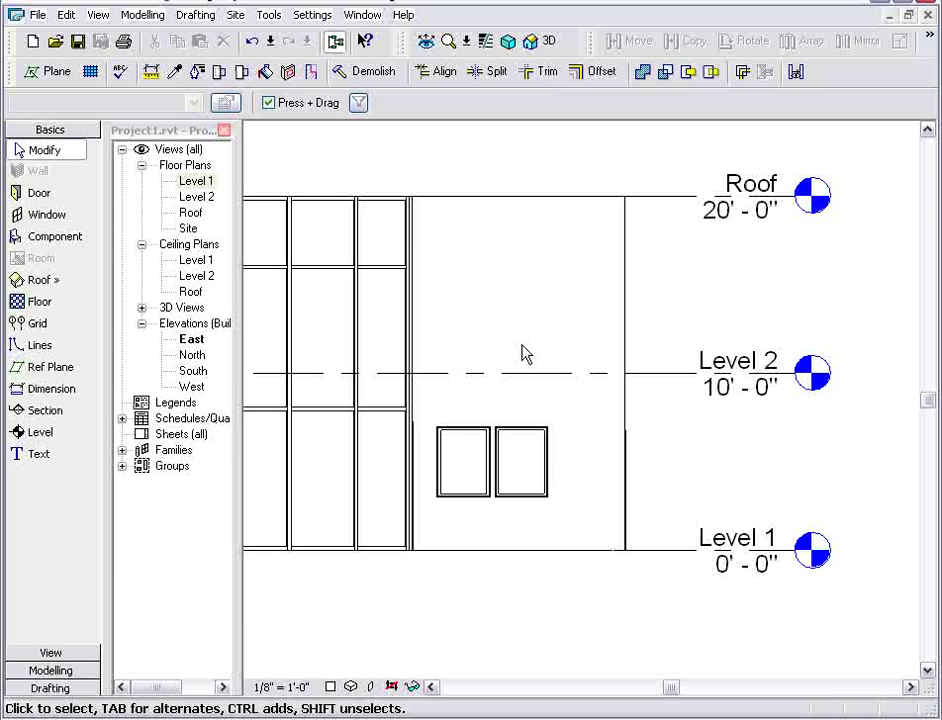
pyautogui.click(543, 452)
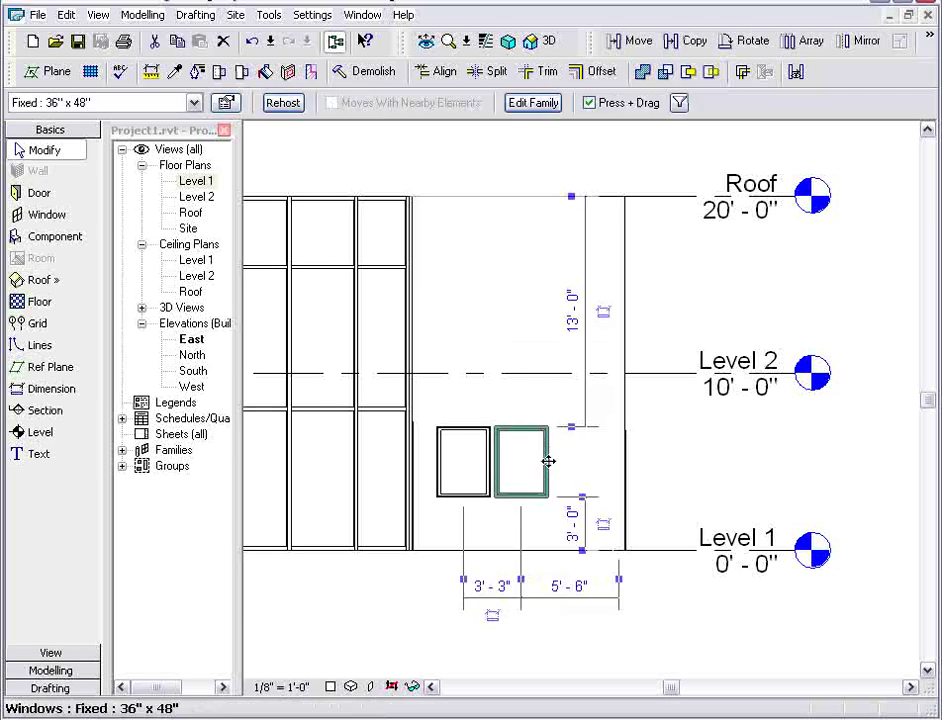
pyautogui.moveTo(572, 462); pyautogui.dragTo(604, 462)
pyautogui.click(735, 457)
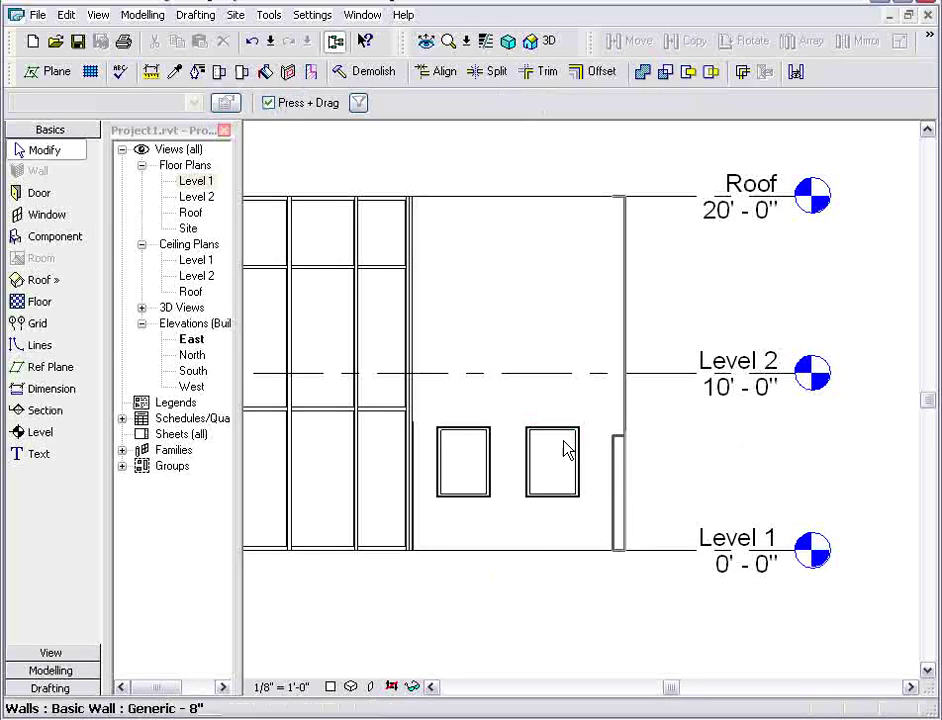
# Step: Change both notch-wall windows to the Fixed 24" x 48" type
pyautogui.moveTo(427, 397); pyautogui.dragTo(598, 532)
pyautogui.click(194, 102)
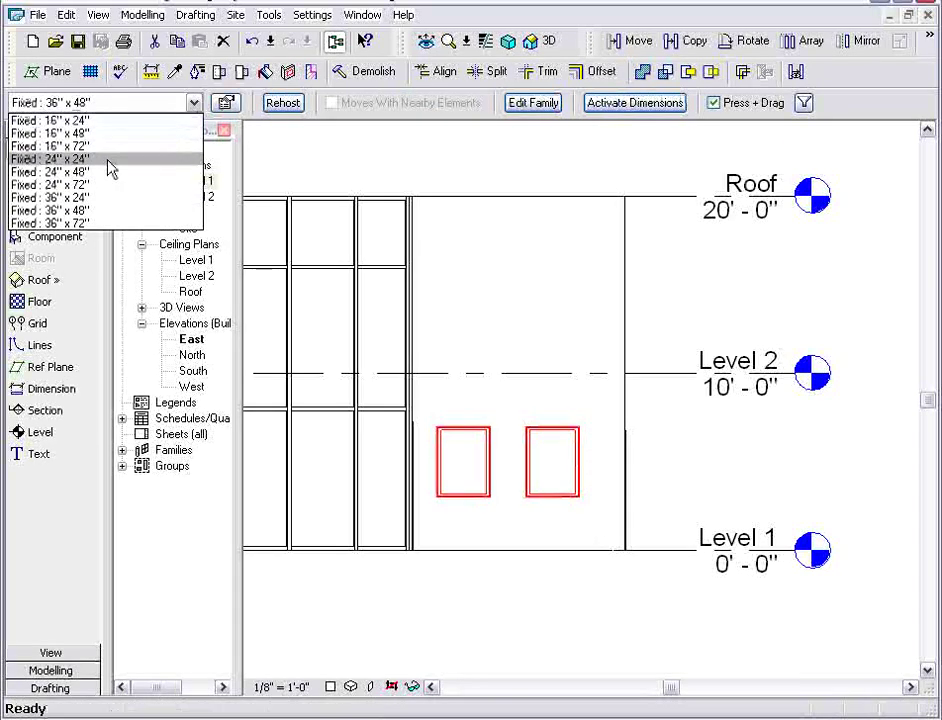
pyautogui.click(108, 172)
pyautogui.click(715, 453)
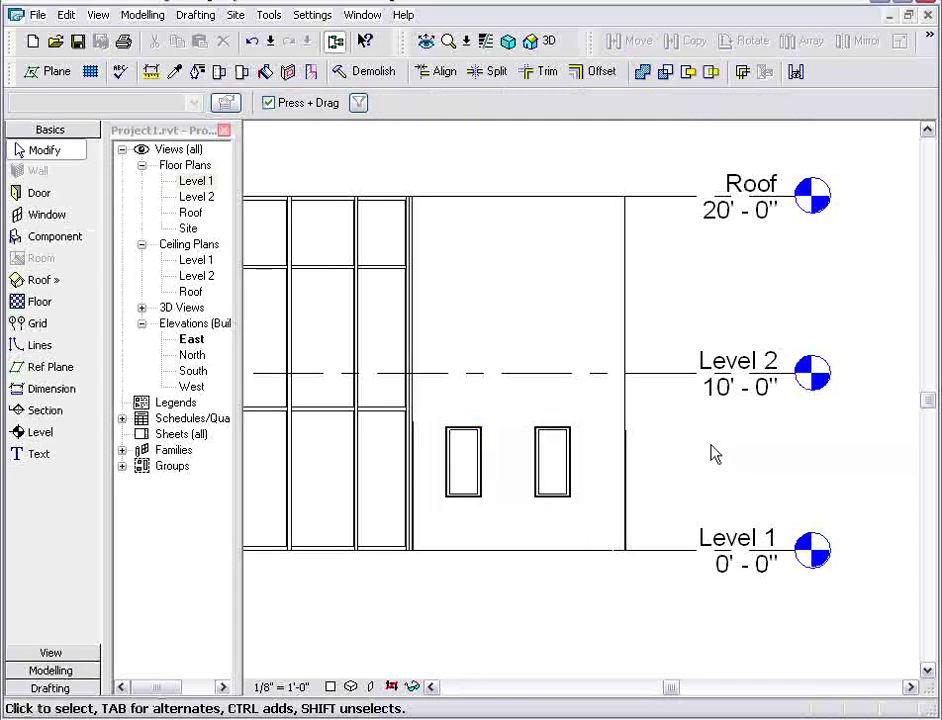
# Step: Copy both Fixed 24" x 48" windows 10'-0" up from Level 1 to Level 2
pyautogui.moveTo(433, 400); pyautogui.dragTo(600, 522)
pyautogui.click(688, 40)
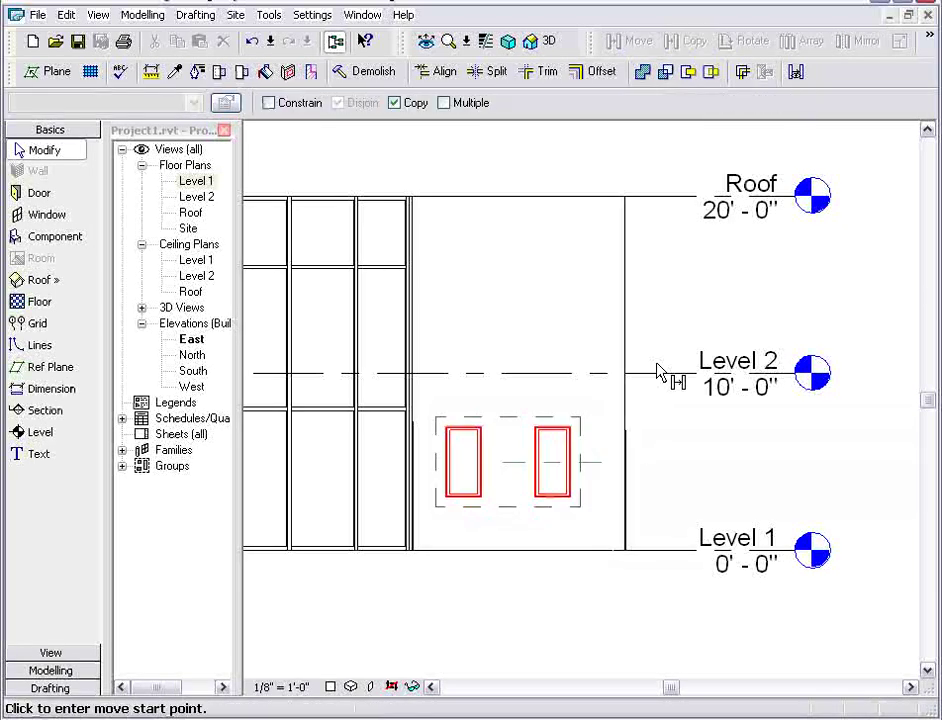
pyautogui.click(658, 551)
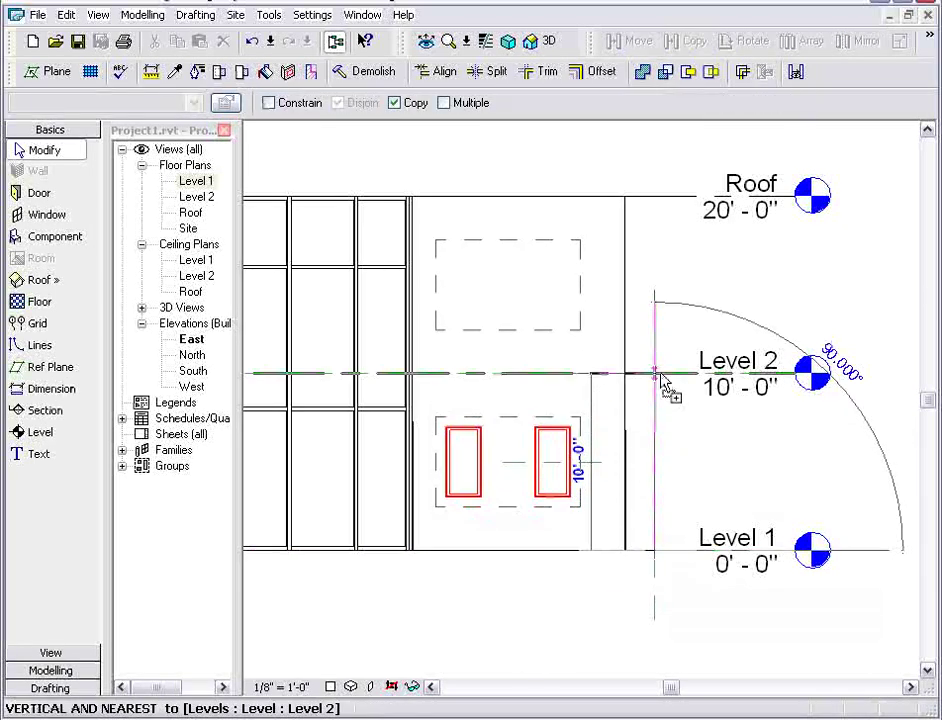
pyautogui.click(661, 383)
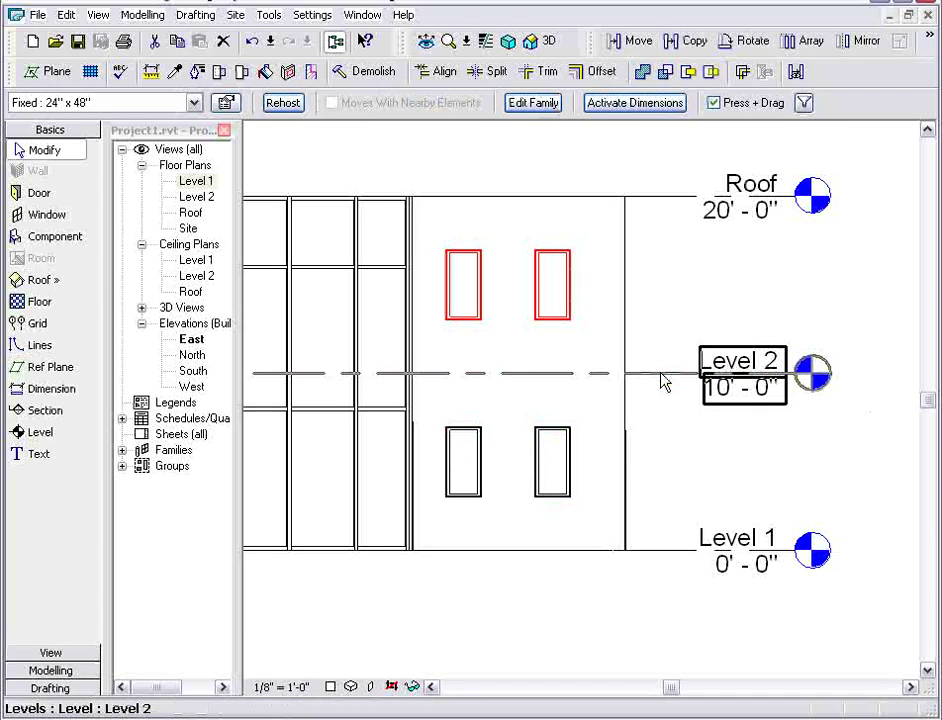
pyautogui.moveTo(666, 401); pyautogui.dragTo(668, 422, button='middle')
# Step: Change the upper-right window's 3'-9" offset dimension to 2'-0"
pyautogui.click(554, 191)
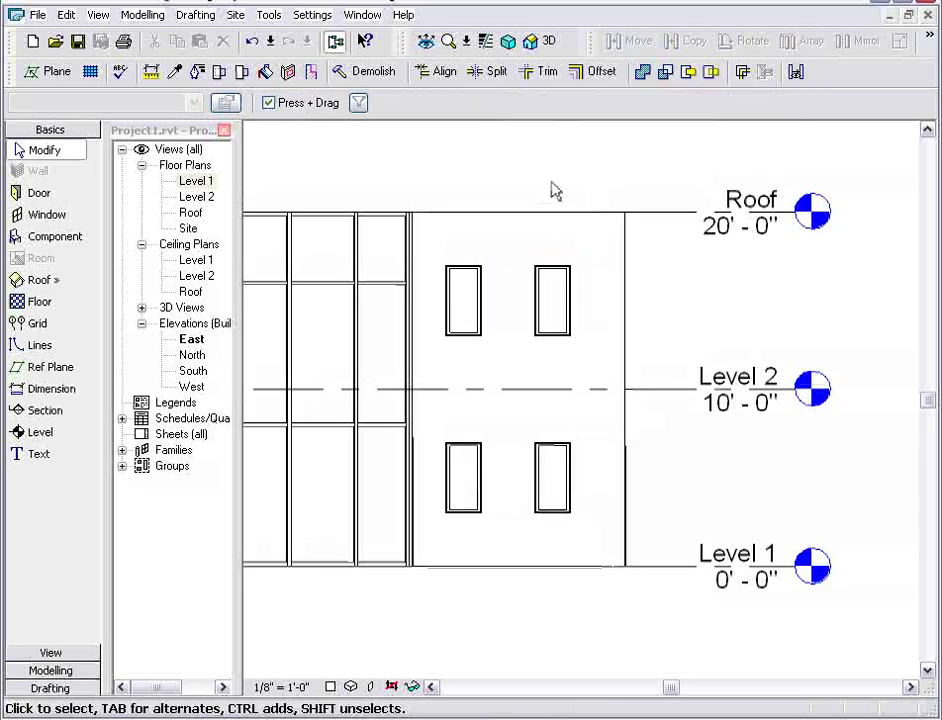
pyautogui.click(566, 319)
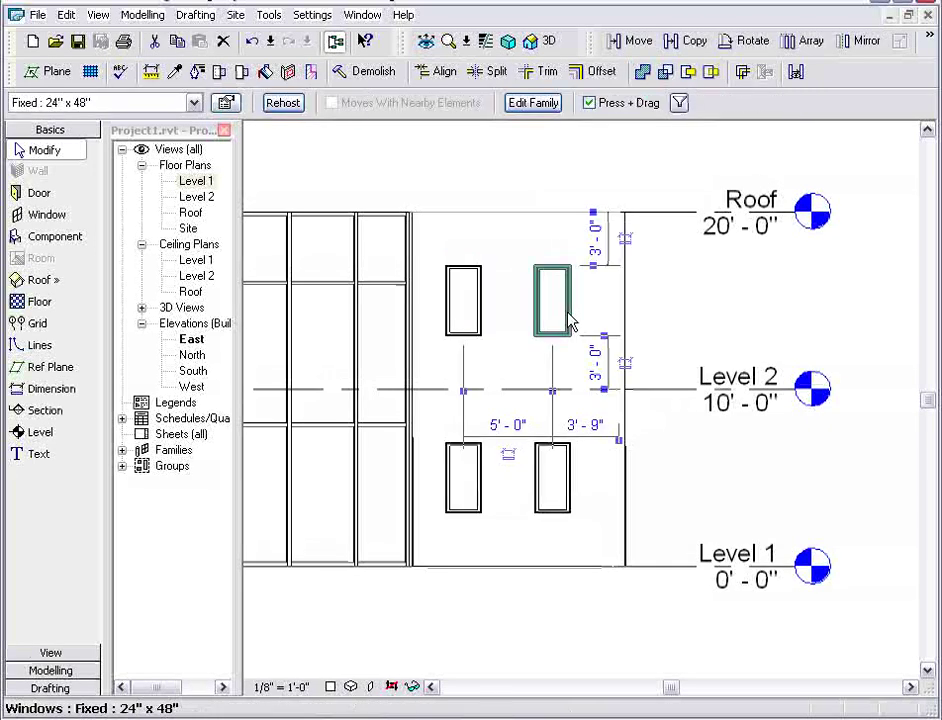
pyautogui.click(586, 425)
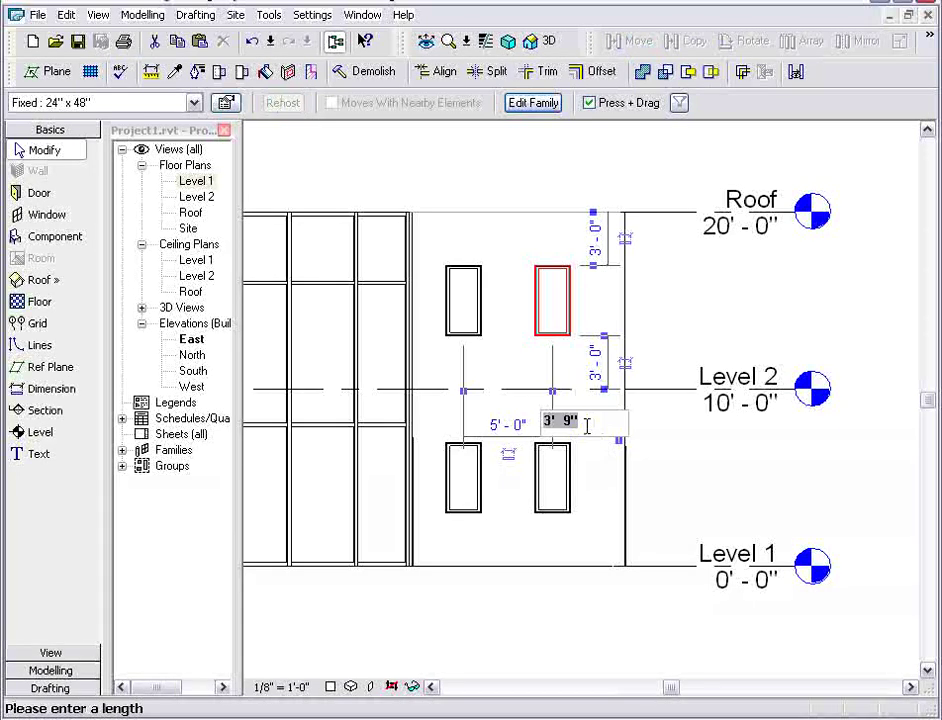
pyautogui.write('2')
pyautogui.press('Return')
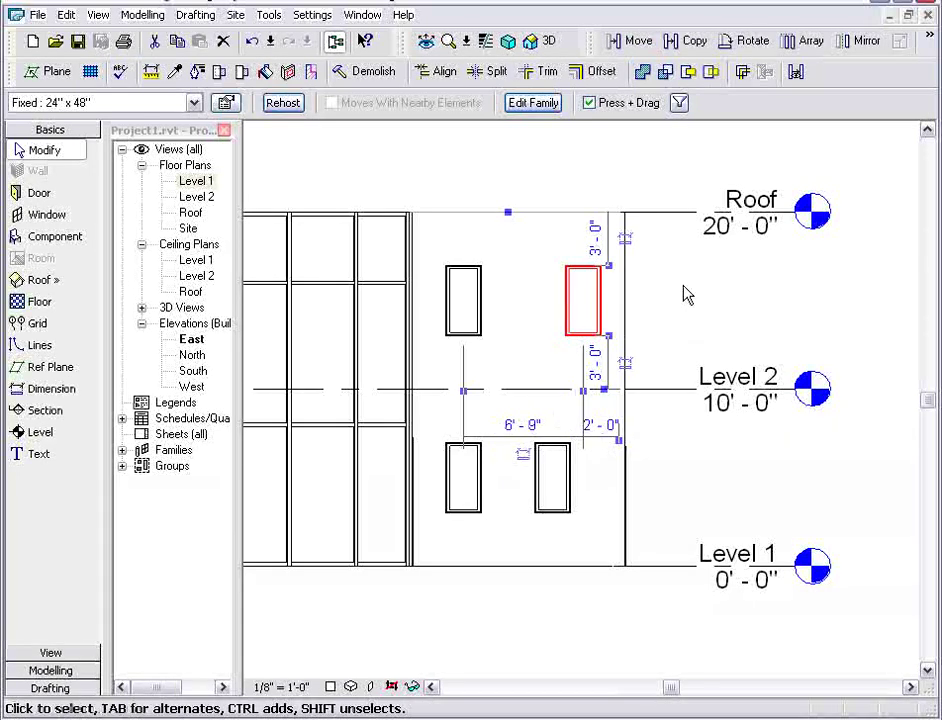
pyautogui.click(697, 431)
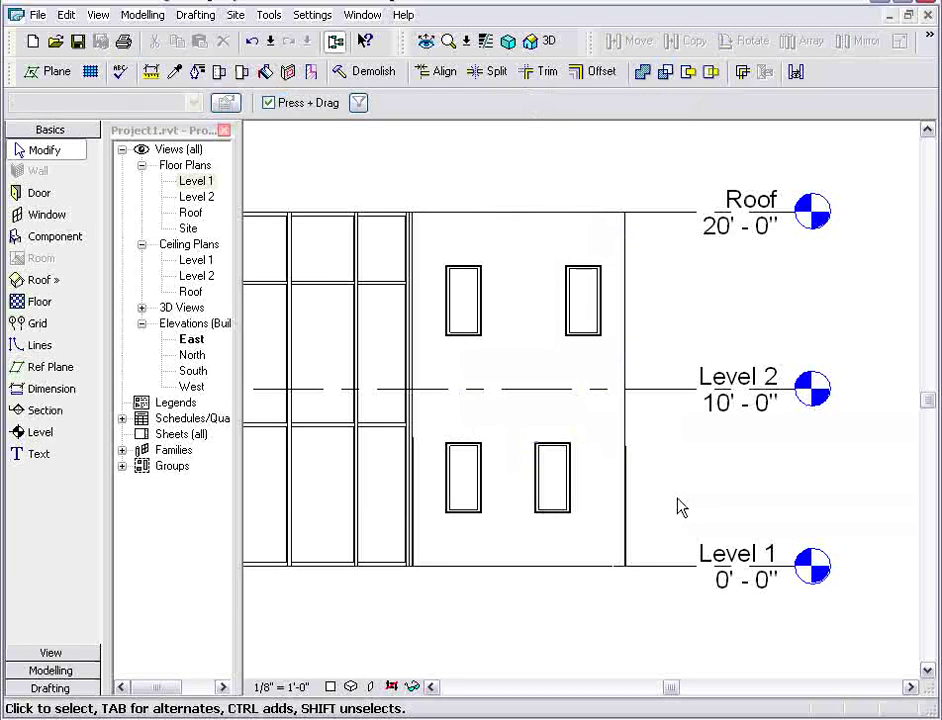
# Step: Align both Level 2 window centres with the Level 1 windows below them
pyautogui.click(443, 74)
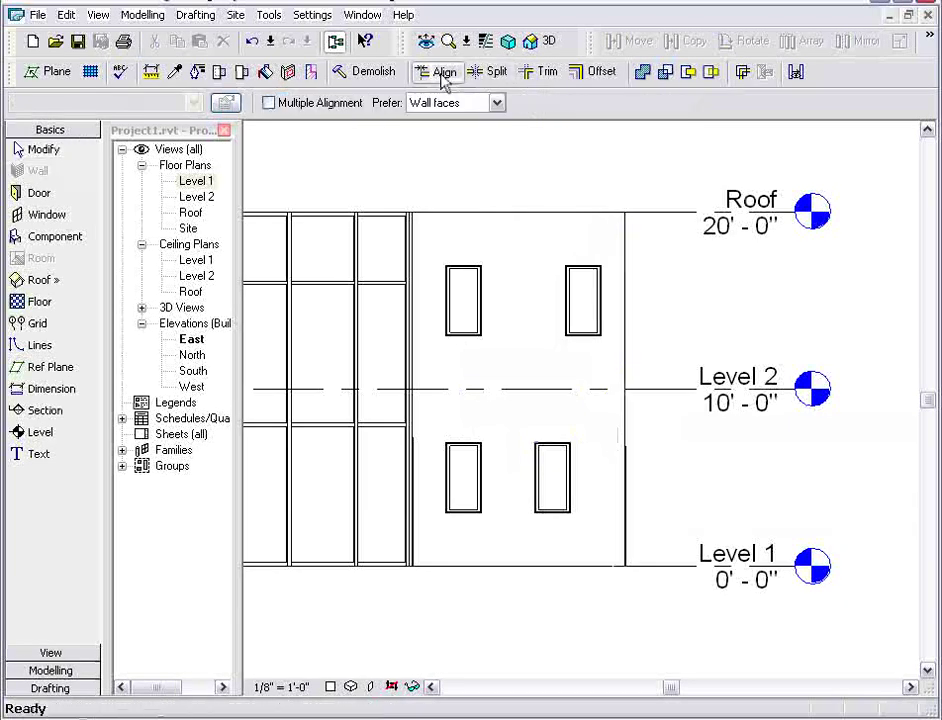
pyautogui.click(558, 475)
pyautogui.click(588, 308)
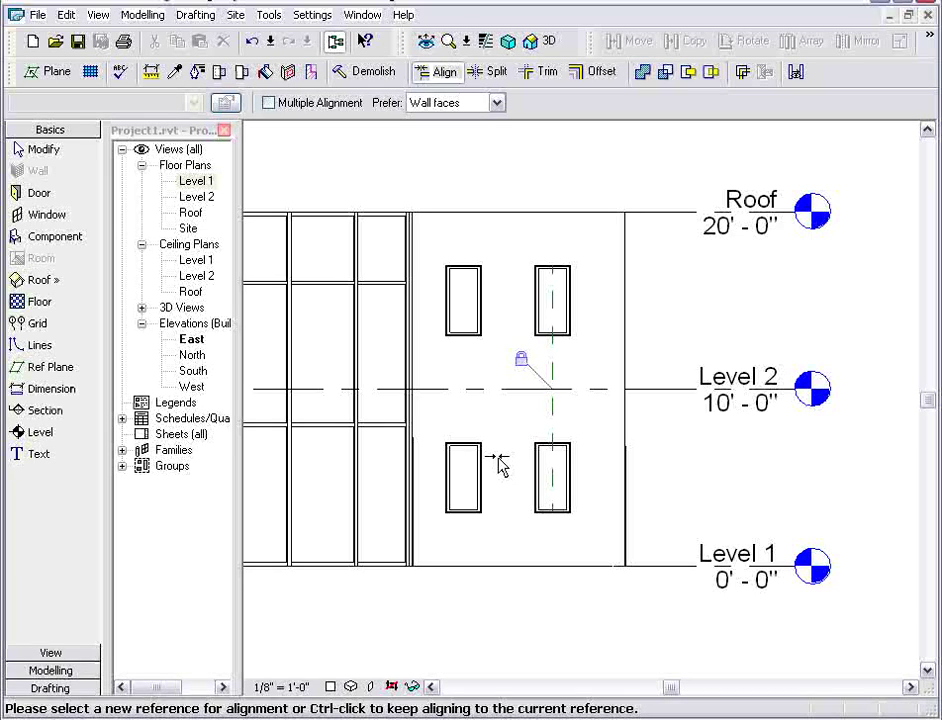
pyautogui.click(466, 482)
pyautogui.click(458, 325)
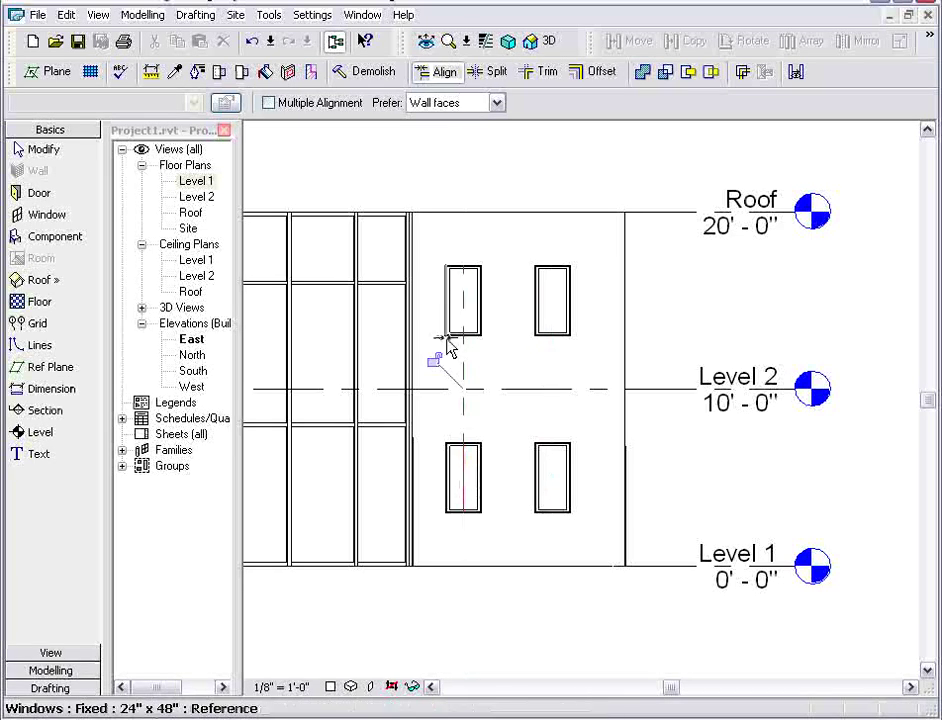
pyautogui.click(72, 150)
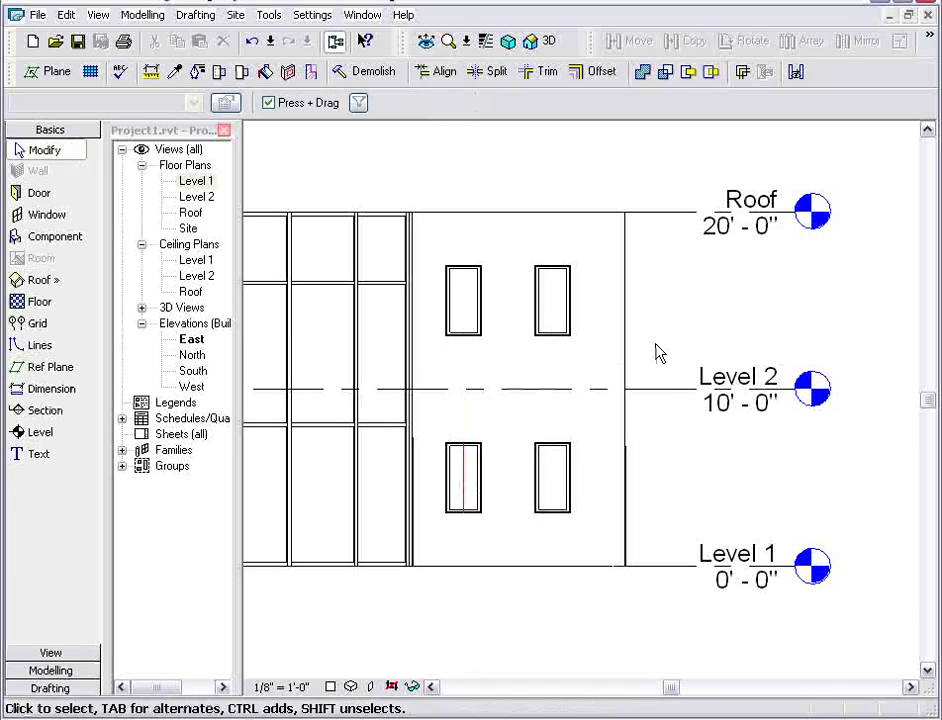
# Step: Drag the upper-right window about 2' right, giving the right pair 7'-0" spacing
pyautogui.click(571, 302)
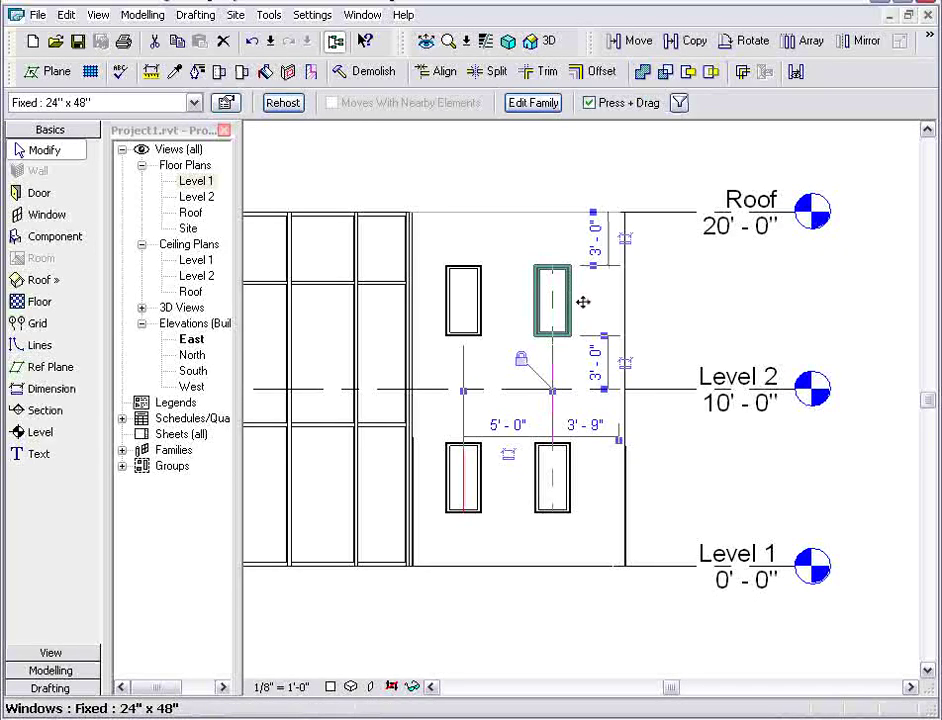
pyautogui.moveTo(599, 302); pyautogui.dragTo(608, 311)
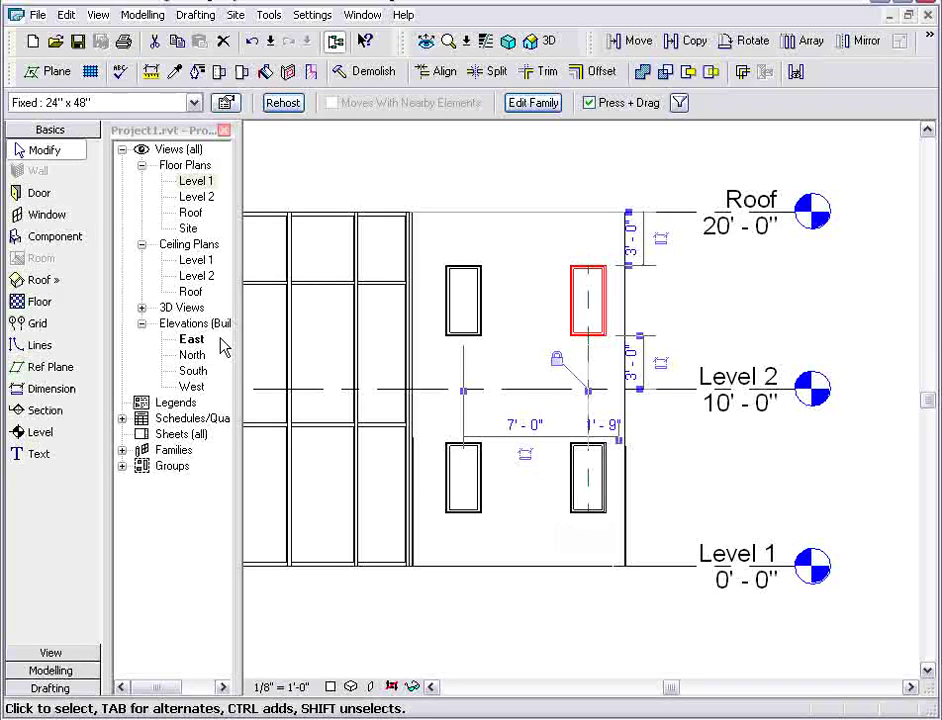
pyautogui.click(75, 155)
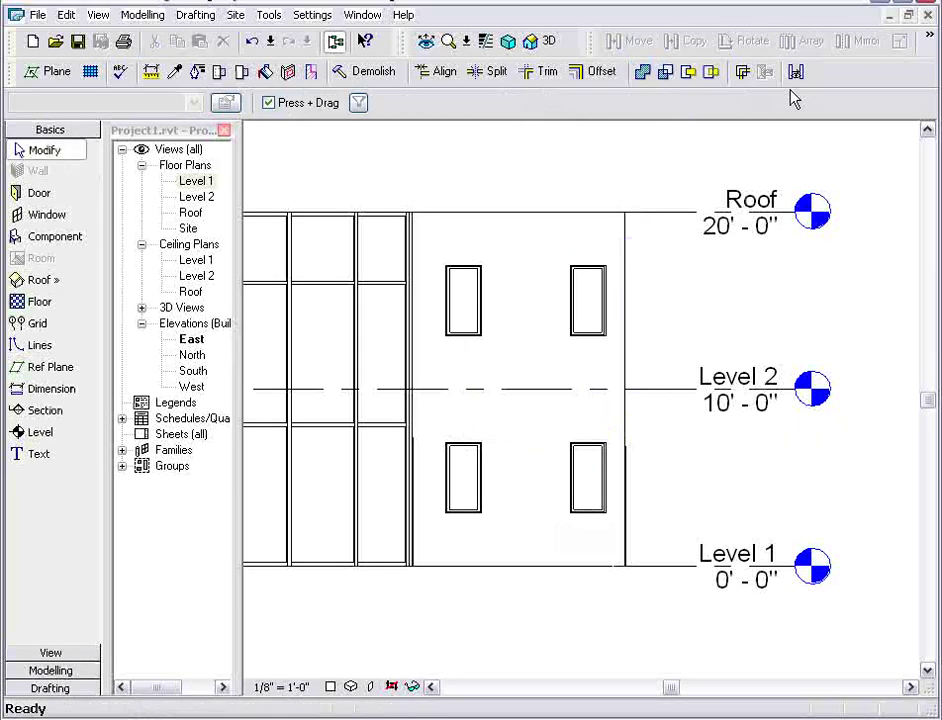
# Step: Restore the tiled views and bring the east-wall windows into view in the elevation, Level 1 plan and 3D views
pyautogui.click(910, 16)
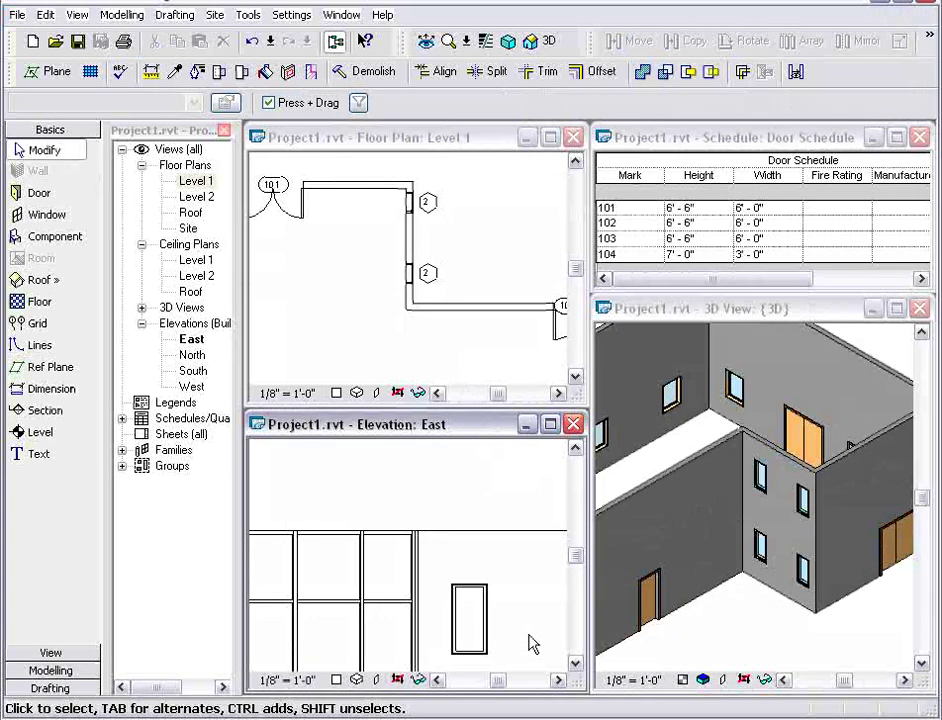
pyautogui.moveTo(532, 642); pyautogui.dragTo(483, 515, button='middle')
pyautogui.scroll(-1, 509, 559)
pyautogui.moveTo(509, 559); pyautogui.dragTo(473, 551, button='middle')
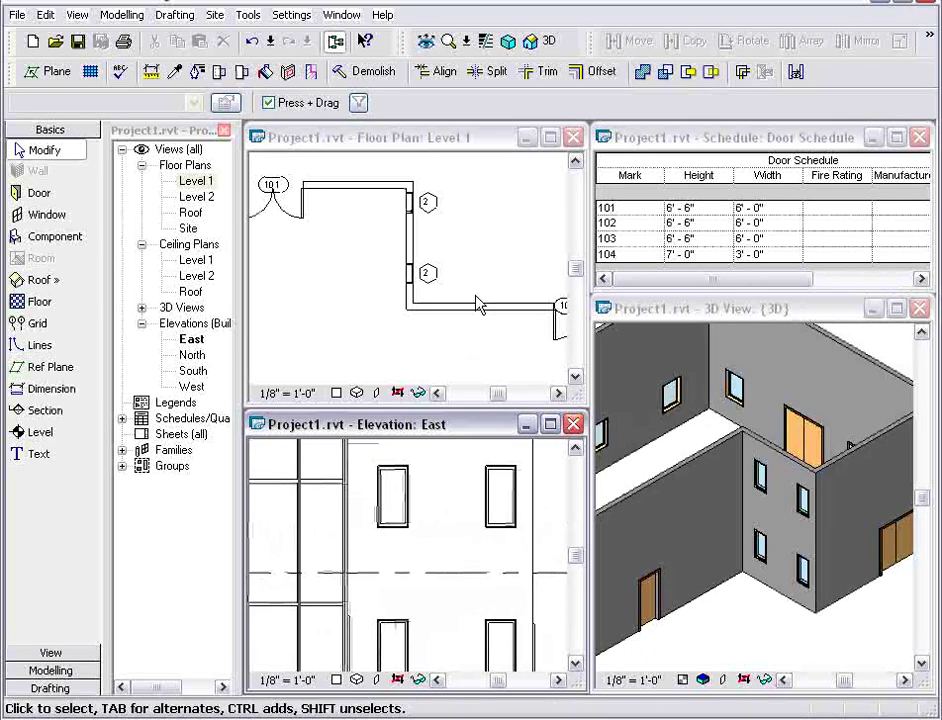
pyautogui.click(479, 280)
pyautogui.scroll(2, 436, 250)
pyautogui.moveTo(431, 231); pyautogui.dragTo(421, 242, button='middle')
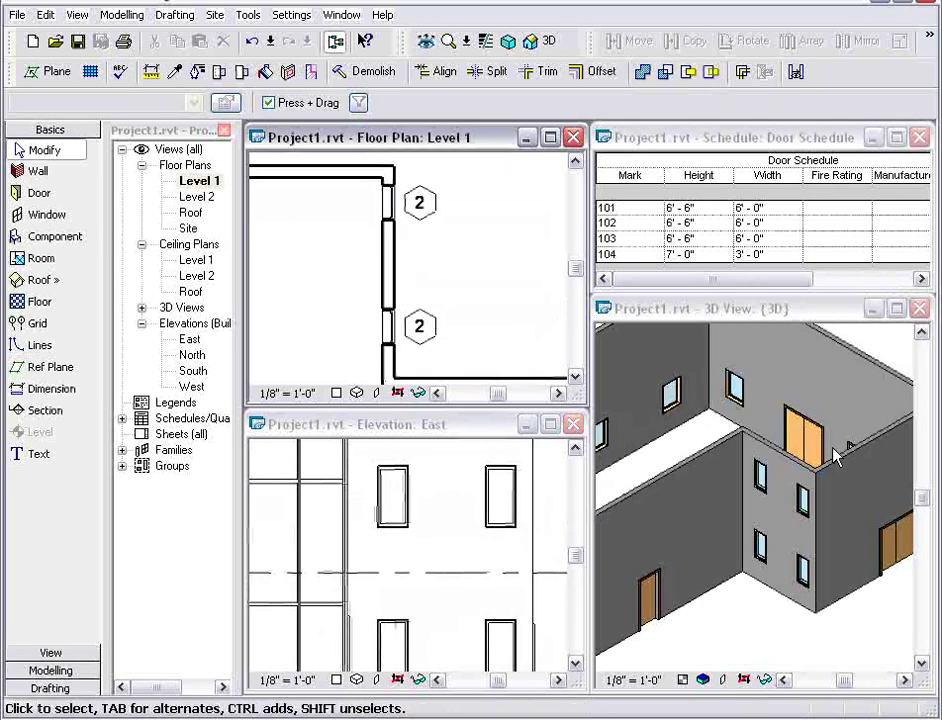
pyautogui.scroll(2, 870, 348)
pyautogui.moveTo(782, 536); pyautogui.dragTo(805, 480, button='middle')
pyautogui.scroll(1, 805, 480)
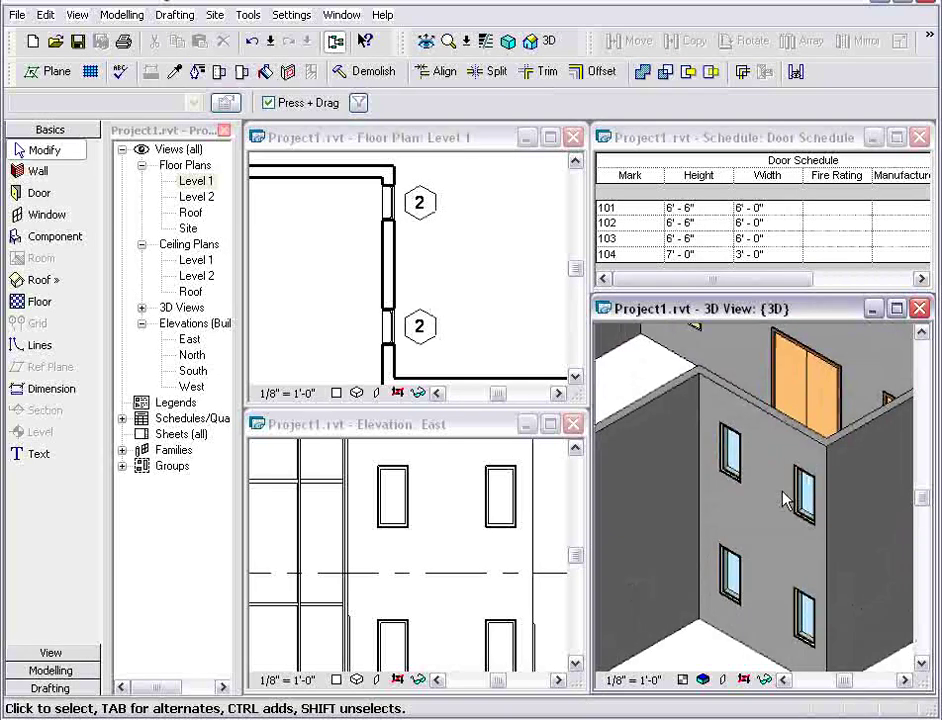
# Step: Flip the lower east-wall window and slide it up to 3'-9" from its neighbour
pyautogui.click(388, 205)
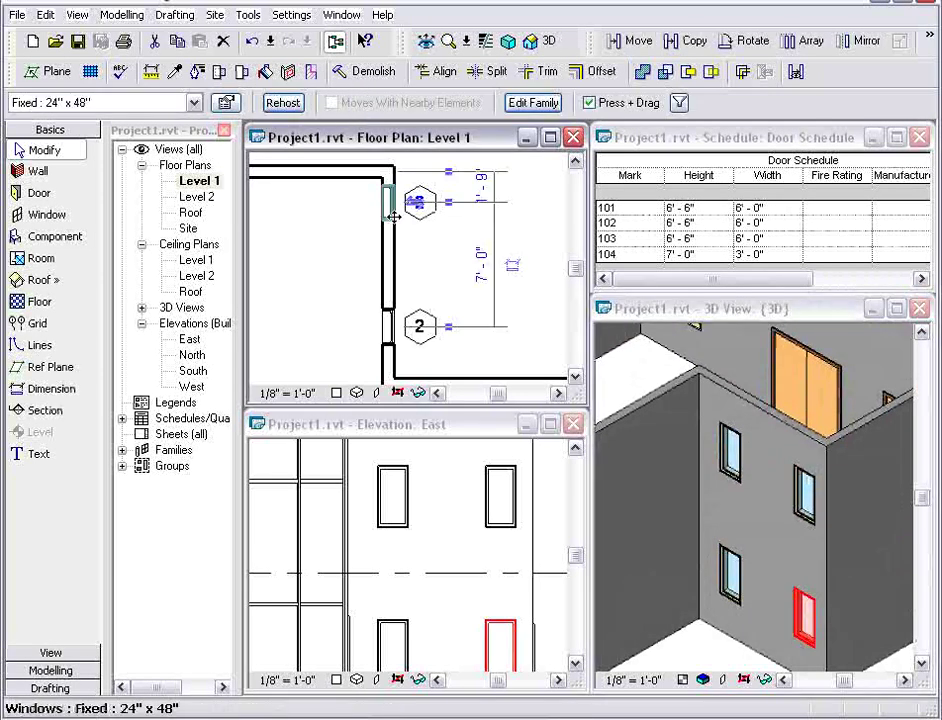
pyautogui.click(389, 326)
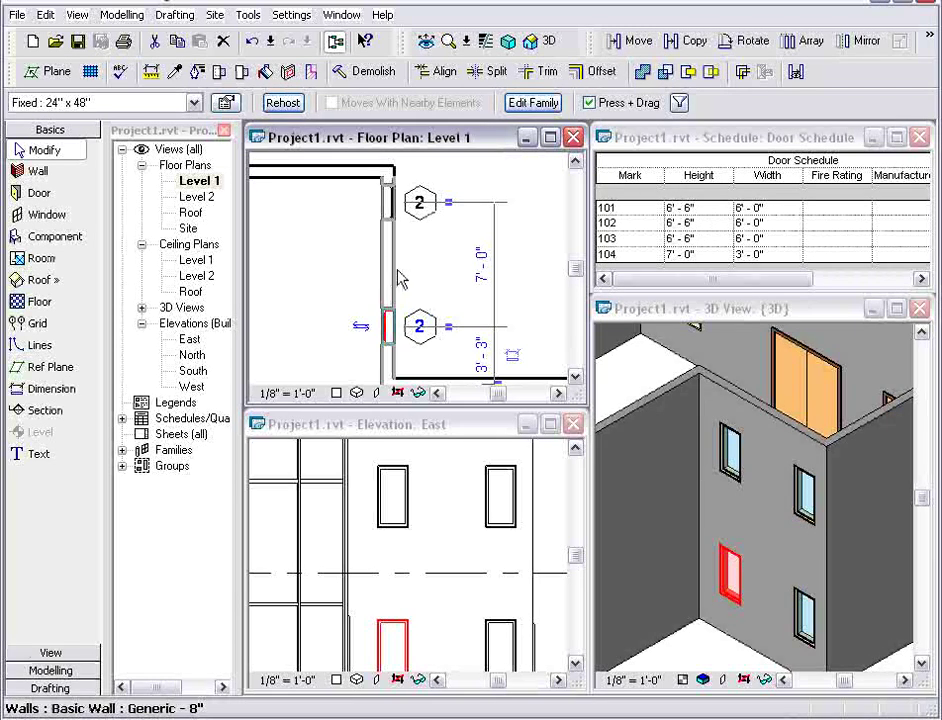
pyautogui.click(368, 328)
pyautogui.moveTo(386, 330); pyautogui.dragTo(387, 273)
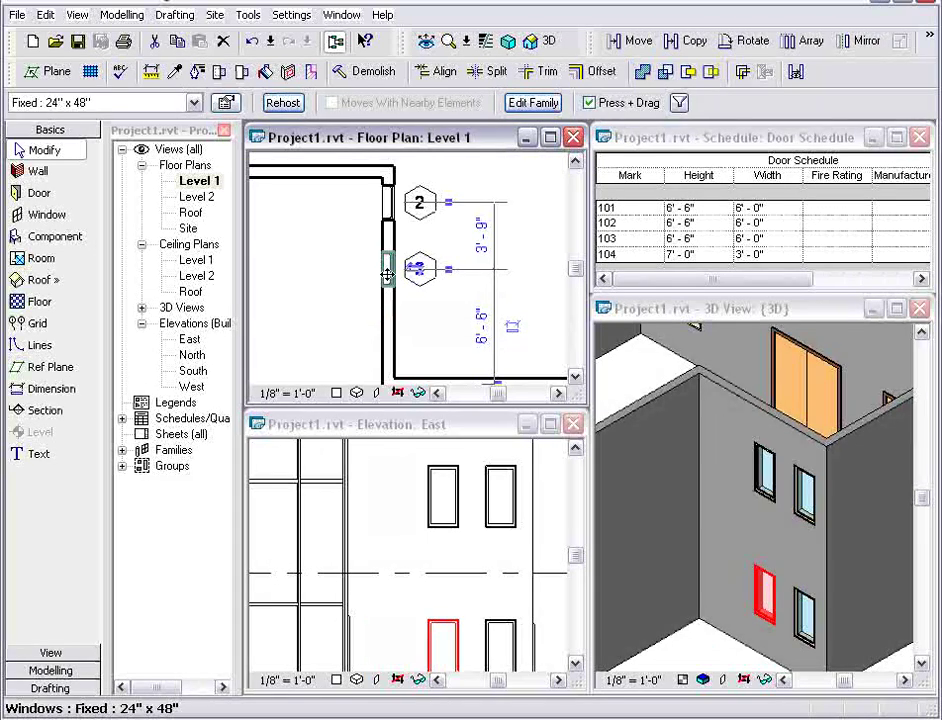
pyautogui.click(332, 318)
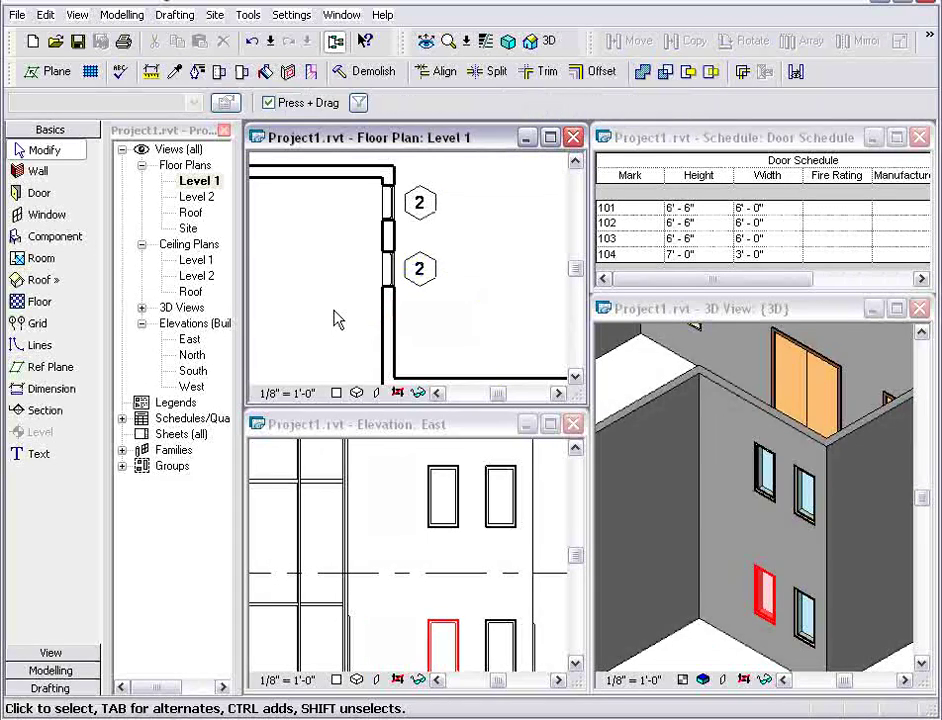